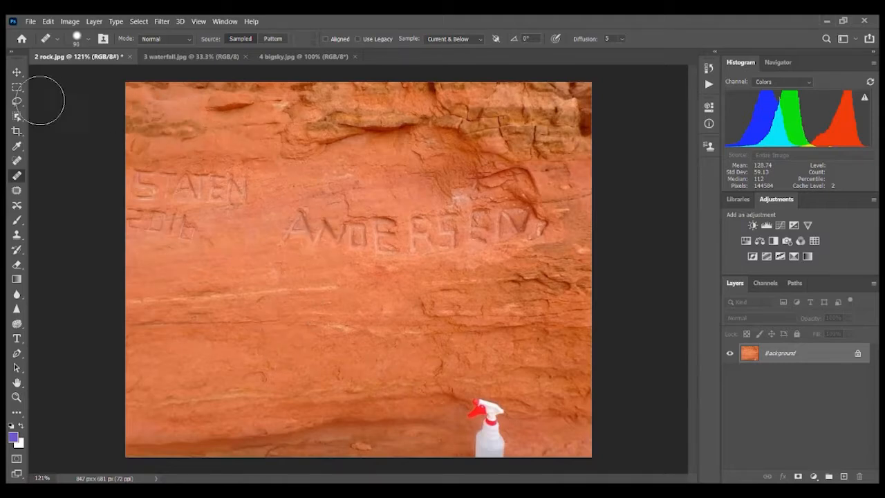
# Step: Draw a freehand lasso selection around the large carved name in the middle of the rock wall
pyautogui.moveTo(18, 103); pyautogui.dragTo(55, 104)
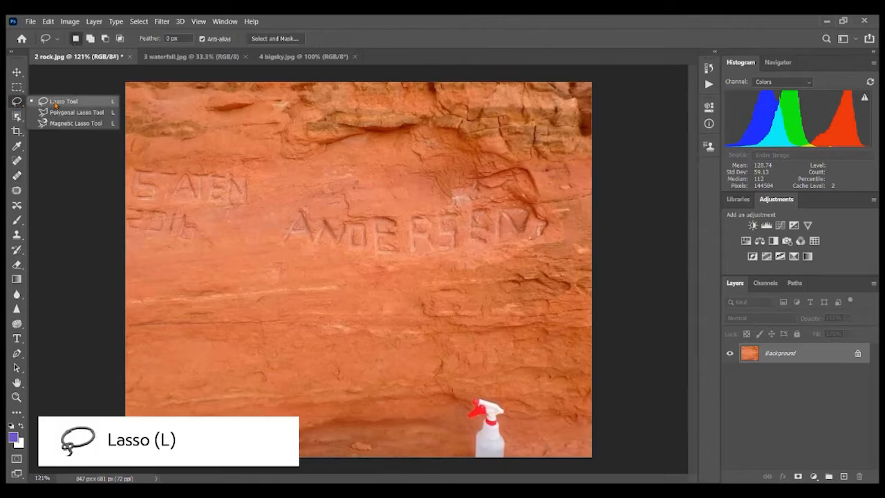
pyautogui.click(55, 104)
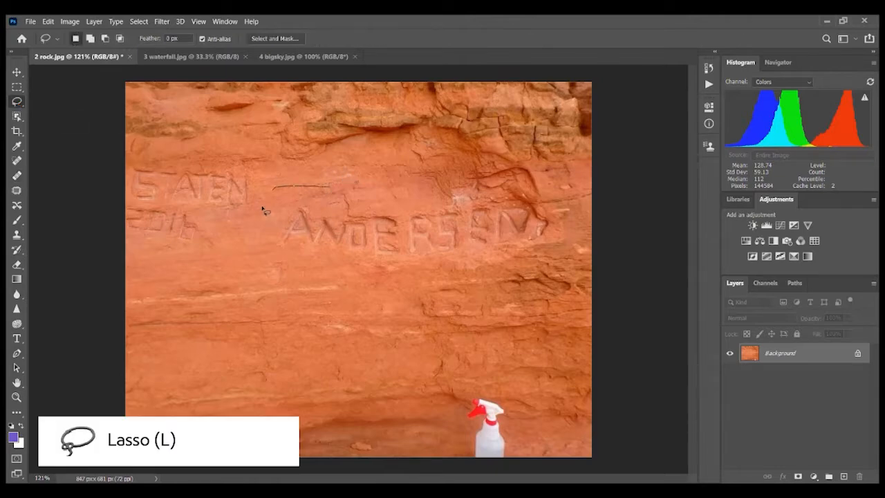
pyautogui.moveTo(263, 209)
pyautogui.mouseDown()
pyautogui.moveTo(265, 268)
pyautogui.moveTo(351, 287)
pyautogui.moveTo(482, 298)
pyautogui.mouseUp()
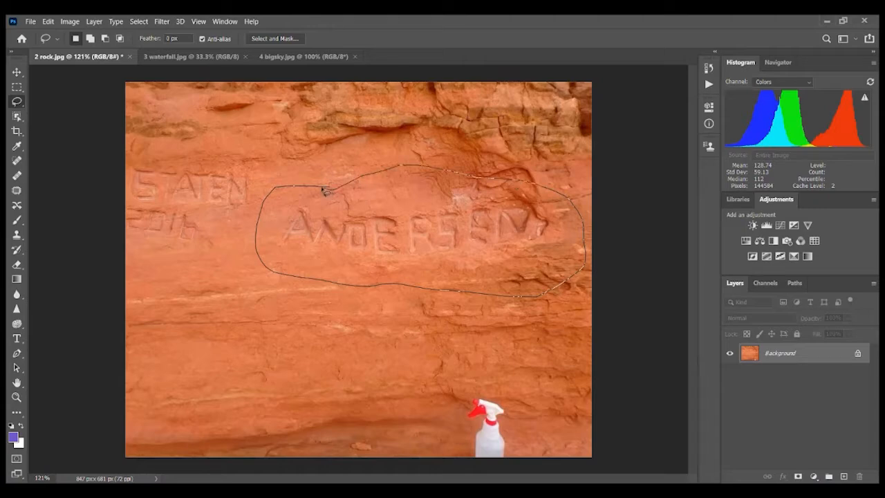
pyautogui.moveTo(321, 191); pyautogui.dragTo(322, 192)
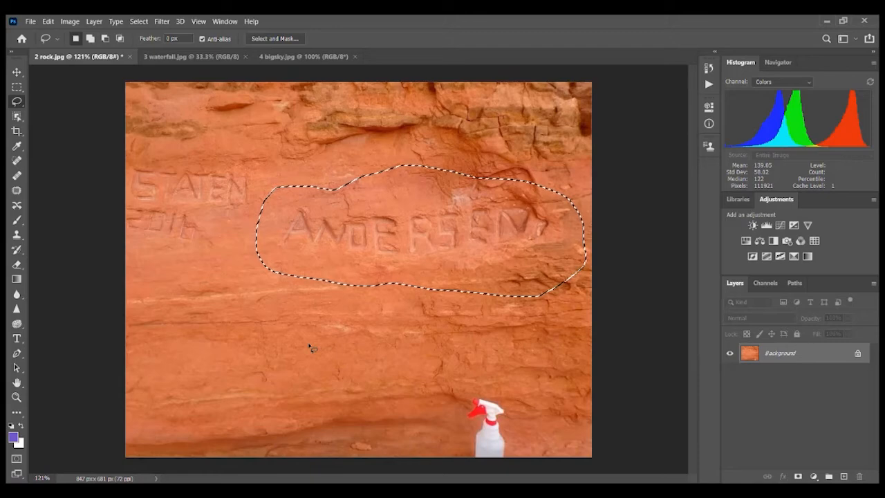
# Step: Start Content-Aware Fill with Auto sampling, set the preview zoom to 67%, and exclude the smaller carving with the date from the sampling area
pyautogui.click(48, 22)
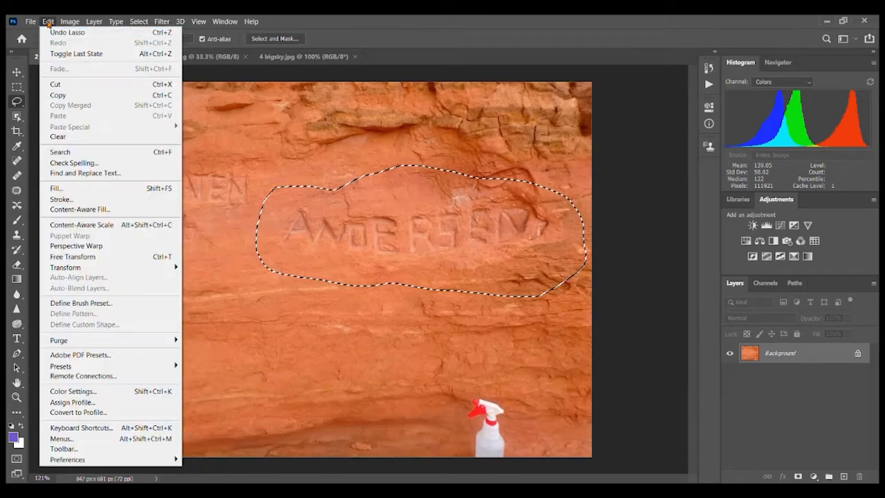
pyautogui.click(57, 209)
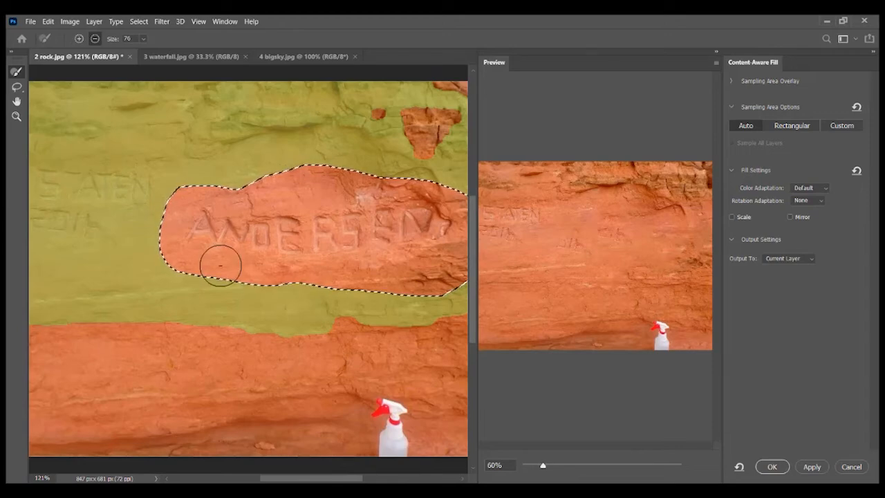
pyautogui.scroll(-3, 214, 260)
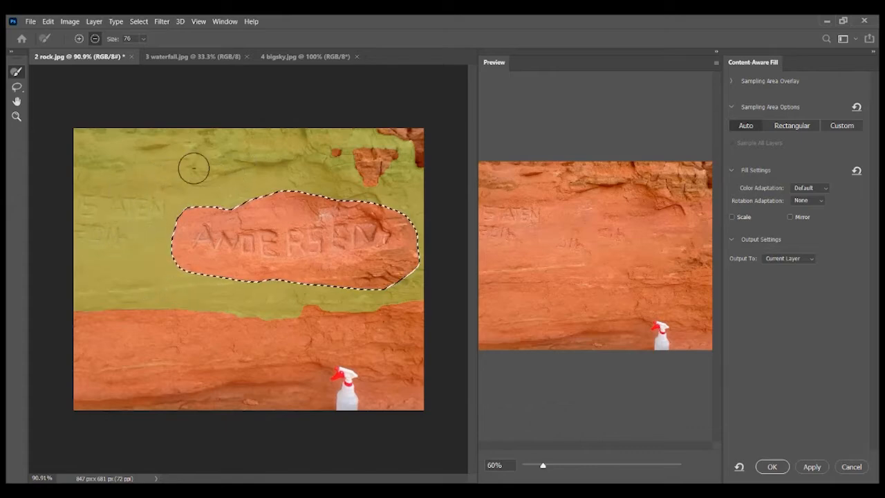
pyautogui.click(747, 126)
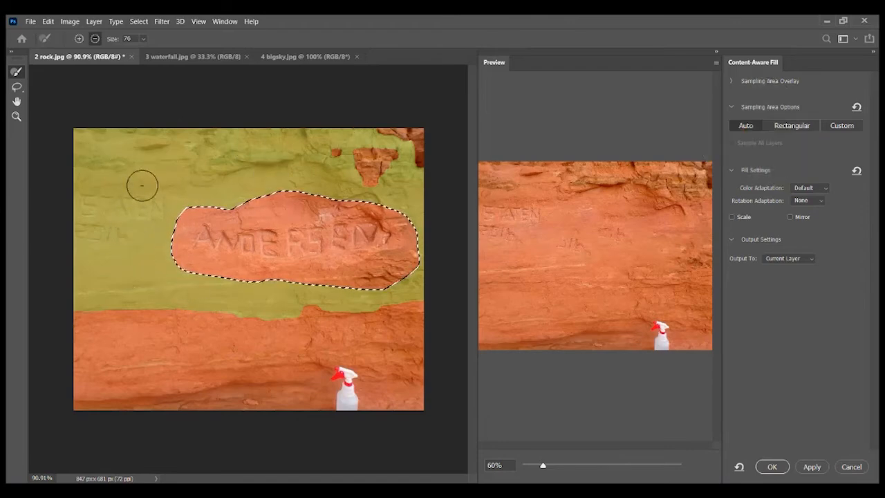
pyautogui.moveTo(543, 466); pyautogui.dragTo(568, 466)
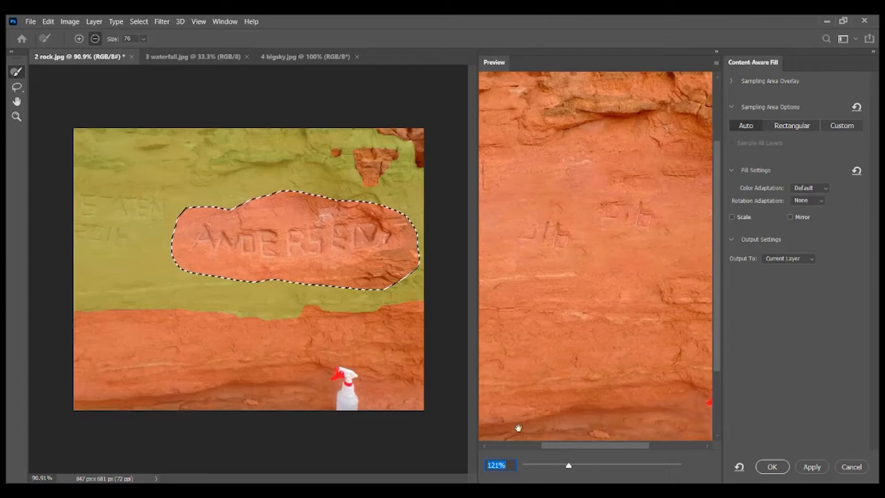
pyautogui.moveTo(568, 468); pyautogui.dragTo(545, 467)
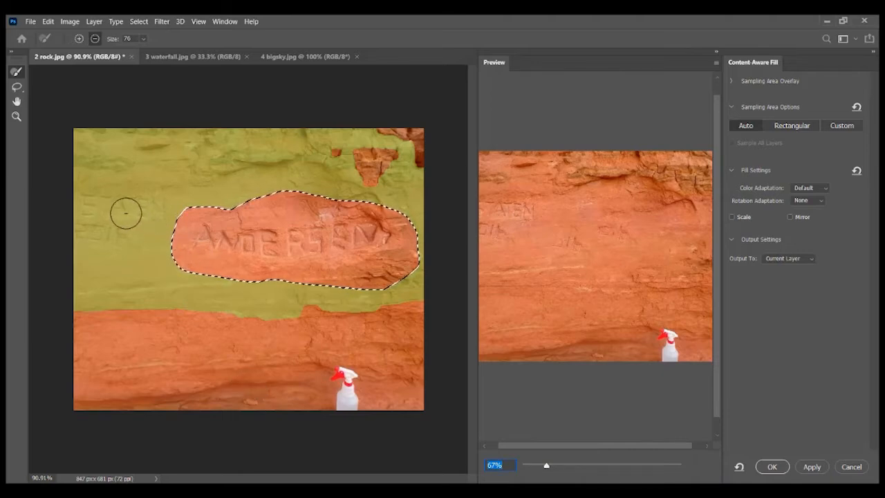
pyautogui.click(91, 200)
pyautogui.moveTo(94, 202)
pyautogui.mouseDown()
pyautogui.moveTo(160, 209)
pyautogui.moveTo(86, 205)
pyautogui.moveTo(83, 228)
pyautogui.moveTo(126, 239)
pyautogui.moveTo(128, 225)
pyautogui.moveTo(88, 222)
pyautogui.moveTo(82, 234)
pyautogui.moveTo(87, 198)
pyautogui.moveTo(138, 203)
pyautogui.moveTo(95, 208)
pyautogui.mouseUp()
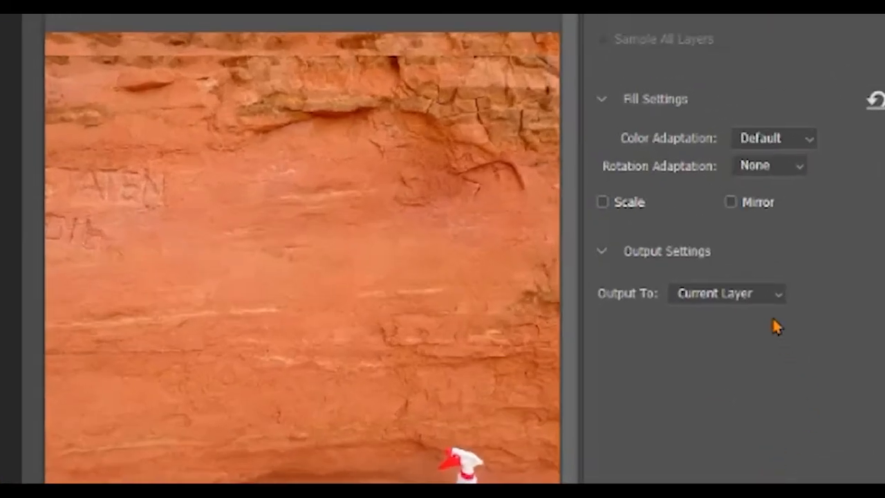
# Step: Output the content-aware fill to the Current Layer, apply it, and deselect the filled area
pyautogui.click(741, 294)
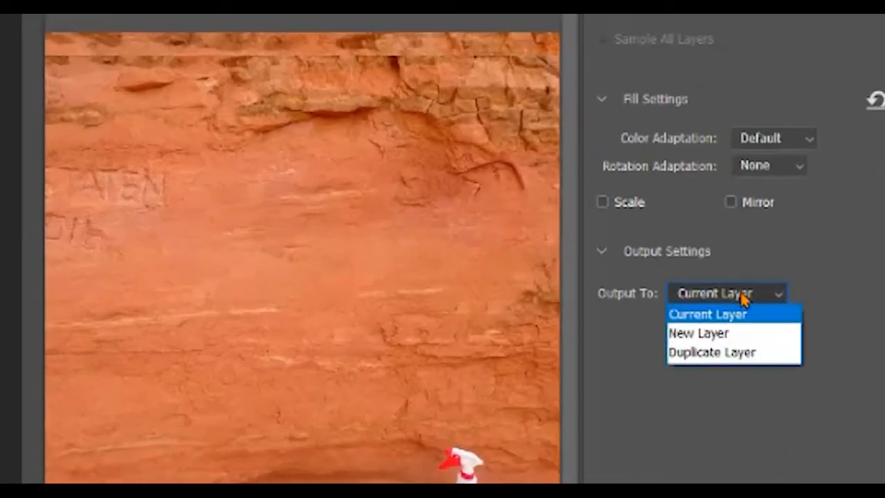
pyautogui.click(743, 295)
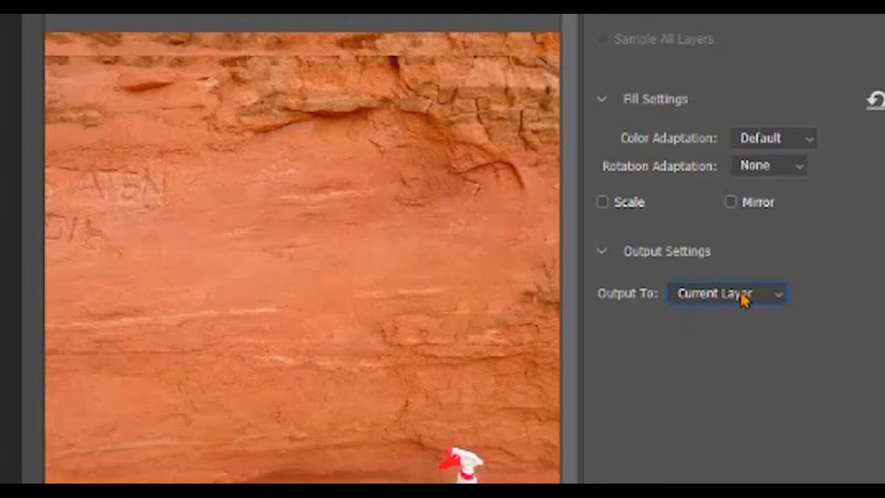
pyautogui.click(757, 292)
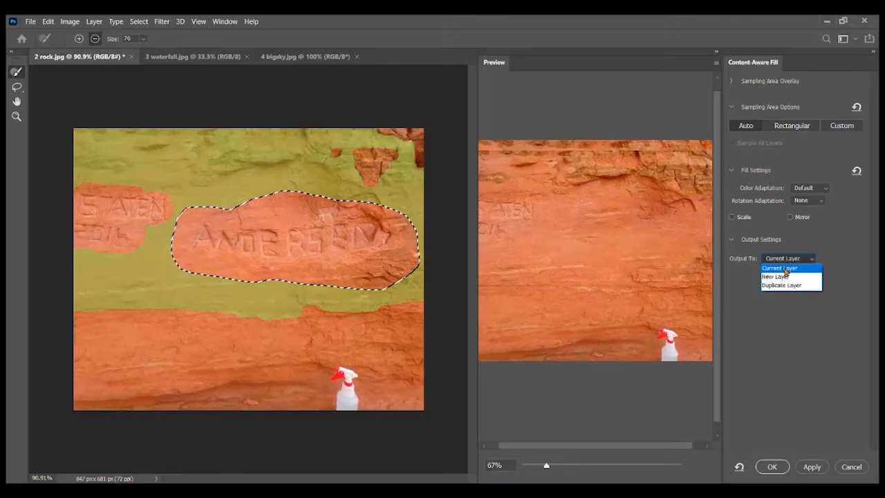
pyautogui.click(785, 269)
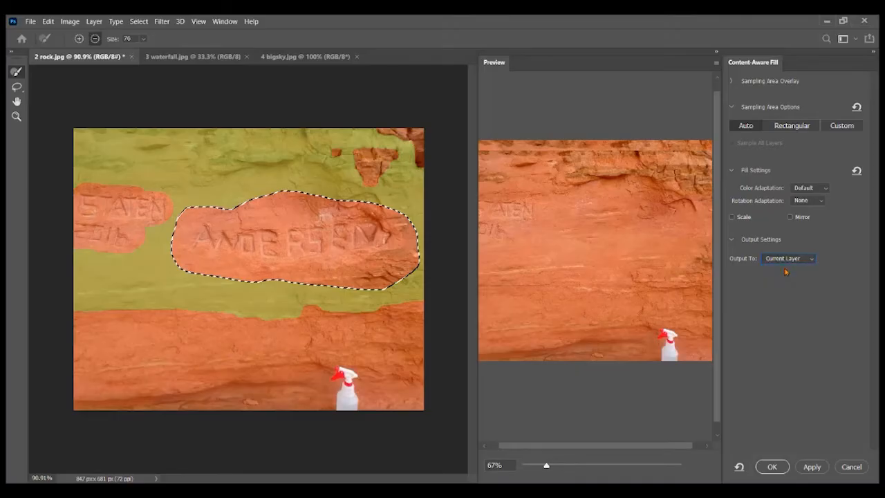
pyautogui.click(771, 468)
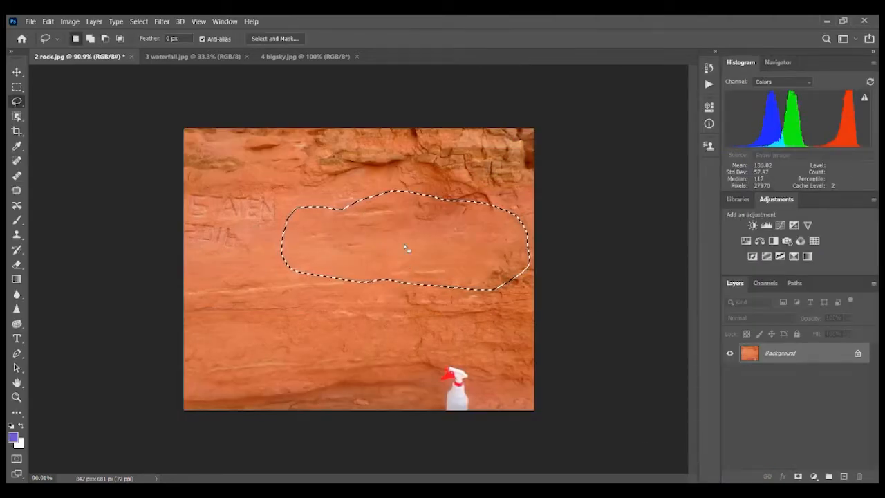
pyautogui.hotkey('ctrl', 'd')
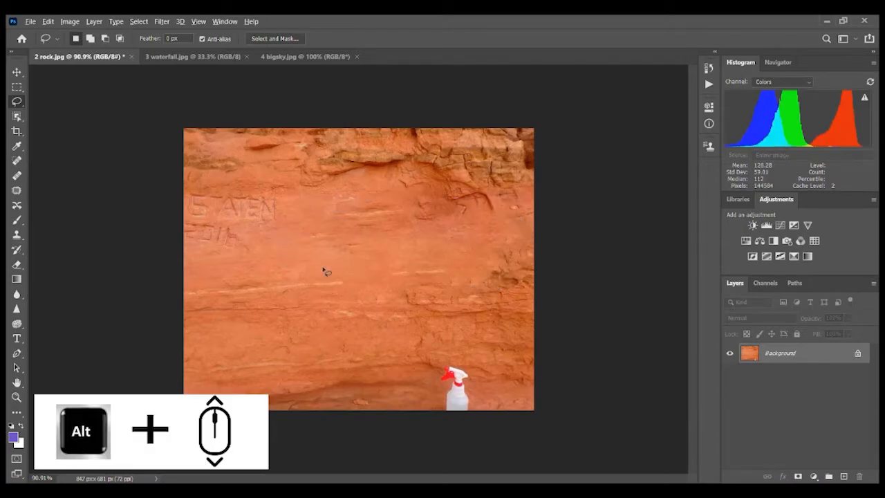
# Step: Retouch two leftover marks in the filled rock area with the Content-Aware Spot Healing Brush
pyautogui.keyDown('alt'); pyautogui.scroll(5, 323, 272); pyautogui.keyUp('alt')
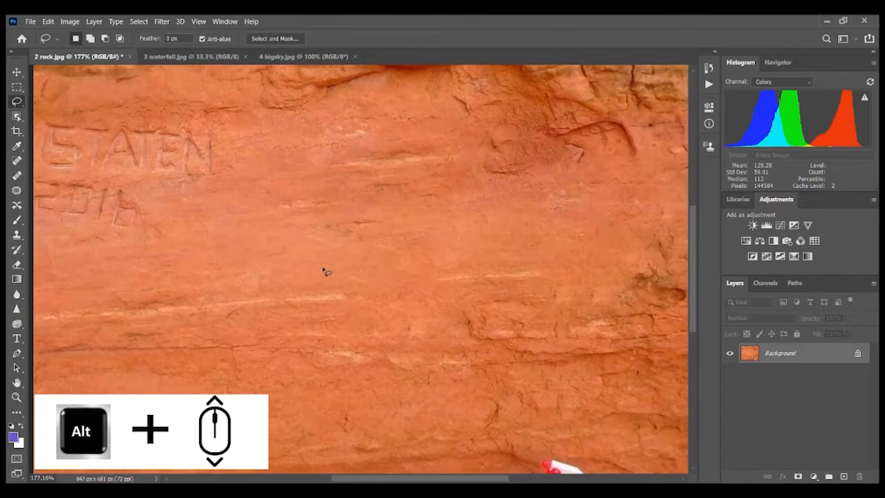
pyautogui.keyDown('alt'); pyautogui.scroll(2, 325, 272); pyautogui.keyUp('alt')
pyautogui.keyDown('alt'); pyautogui.scroll(-1, 324, 272); pyautogui.keyUp('alt')
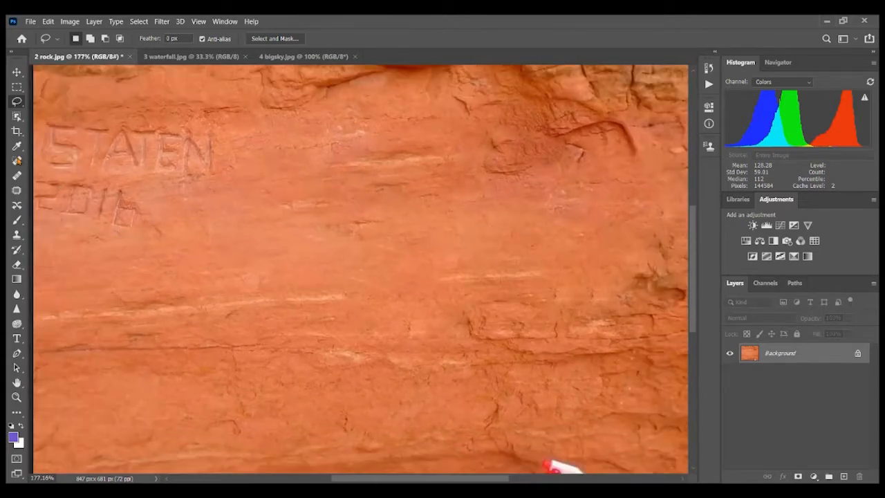
pyautogui.click(17, 161)
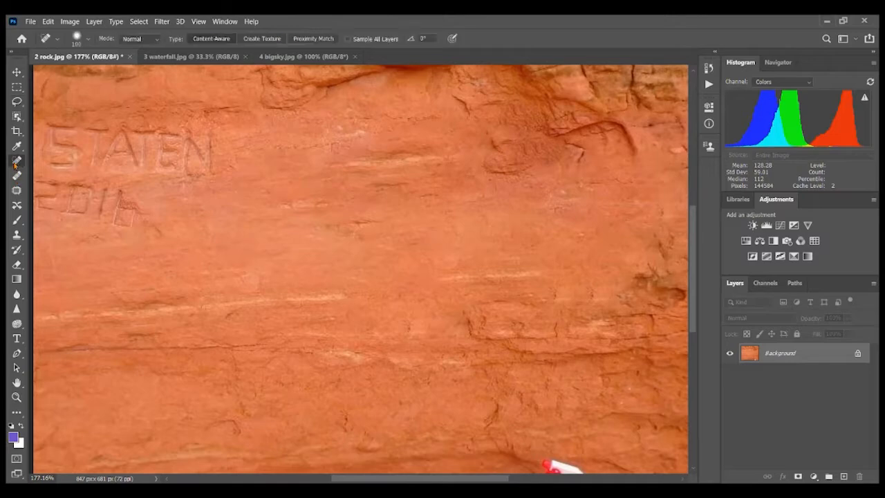
pyautogui.click(567, 189)
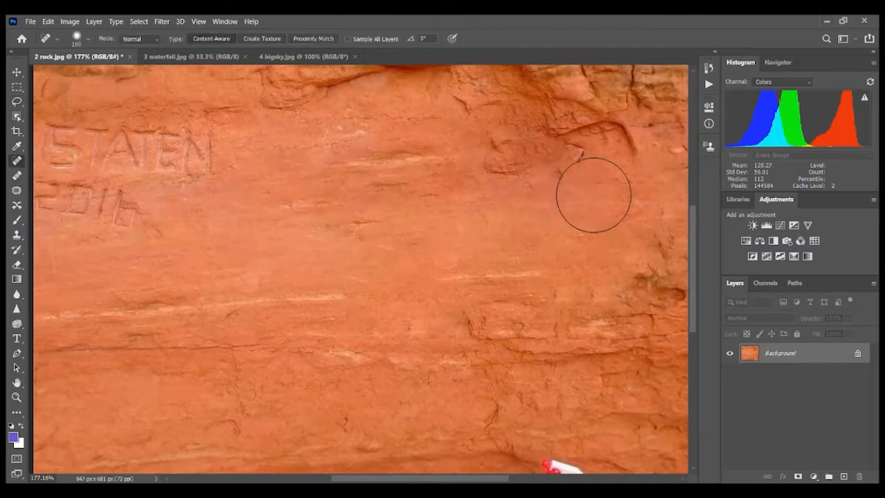
pyautogui.click(360, 221)
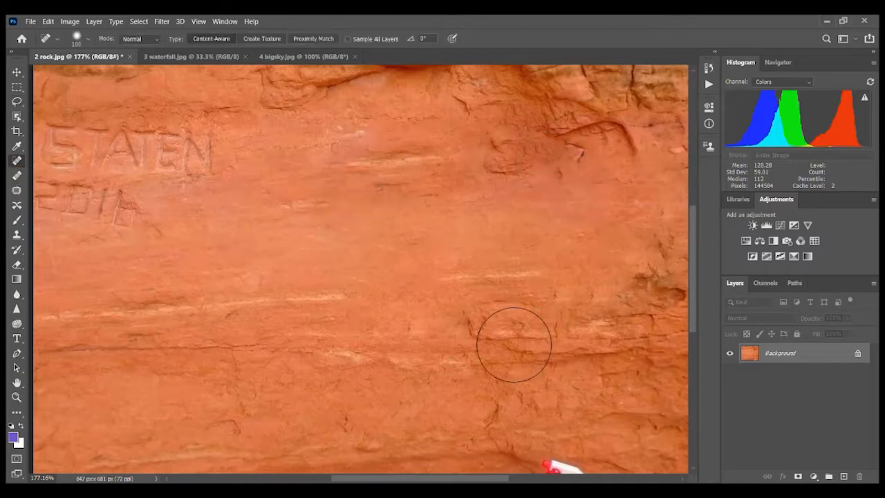
pyautogui.keyDown('alt'); pyautogui.scroll(-2, 311, 325); pyautogui.keyUp('alt')
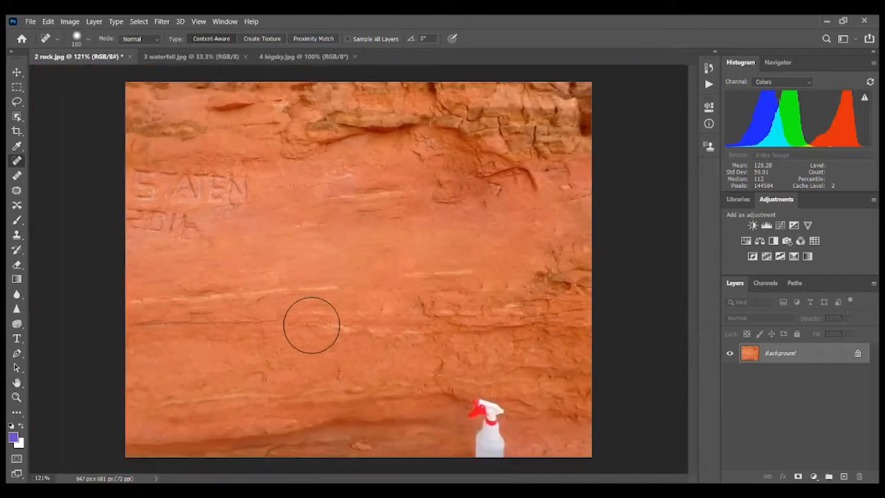
# Step: Lasso the remaining carved name and date on the rock, remove them with Content-Aware Fill, and deselect
pyautogui.click(17, 104)
pyautogui.moveTo(130, 161)
pyautogui.mouseDown()
pyautogui.moveTo(167, 156)
pyautogui.moveTo(302, 174)
pyautogui.moveTo(269, 241)
pyautogui.moveTo(153, 260)
pyautogui.moveTo(125, 225)
pyautogui.moveTo(129, 133)
pyautogui.moveTo(143, 165)
pyautogui.mouseUp()
pyautogui.click(48, 21)
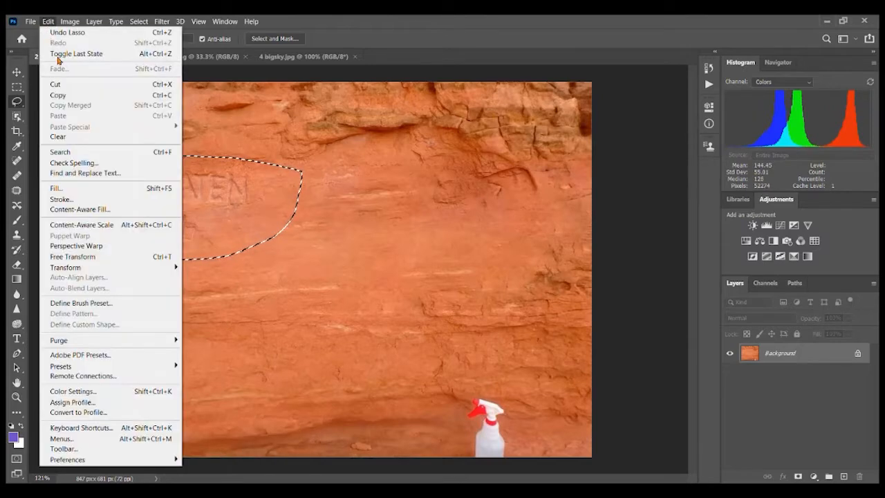
pyautogui.click(54, 208)
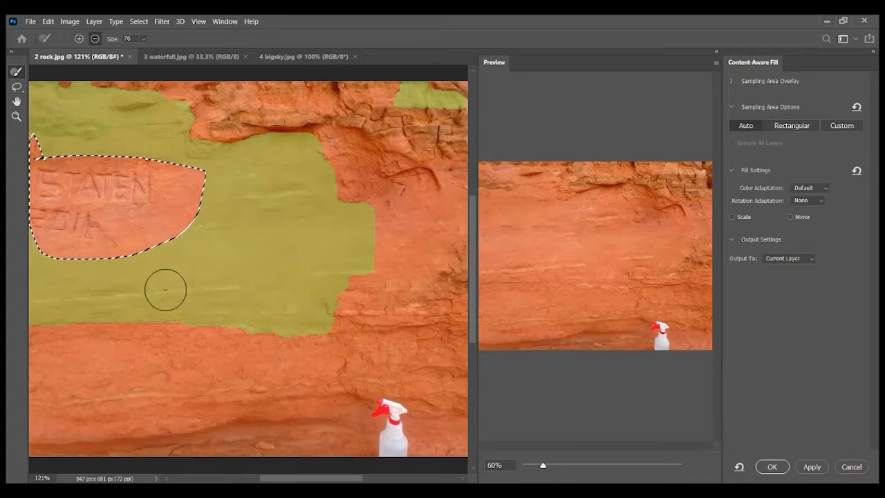
pyautogui.click(772, 466)
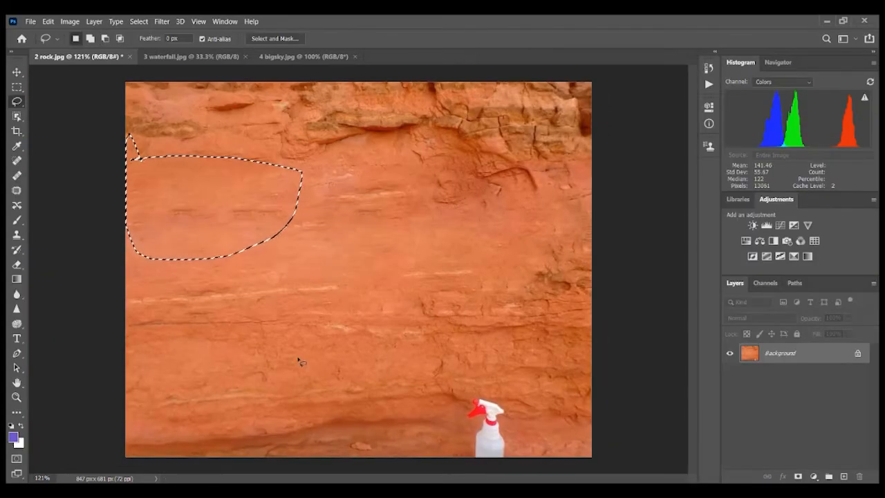
pyautogui.hotkey('ctrl', 'd')
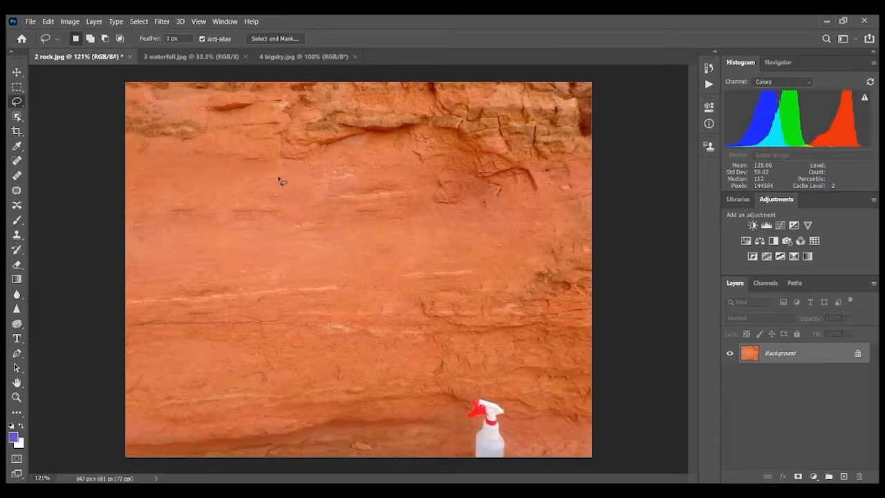
# Step: In 4 bigsky.jpg, lasso the kneeling man in the dark suit, remove him with Content-Aware Fill, and deselect
pyautogui.click(298, 57)
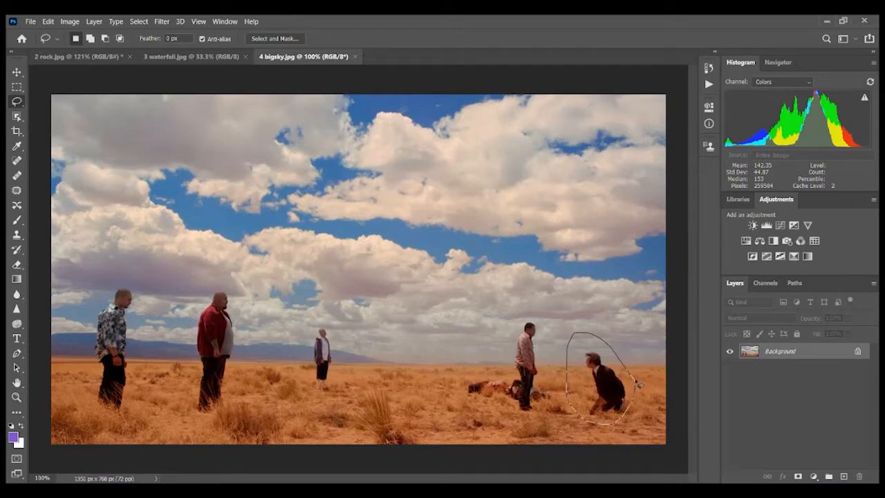
pyautogui.moveTo(636, 383); pyautogui.dragTo(637, 384)
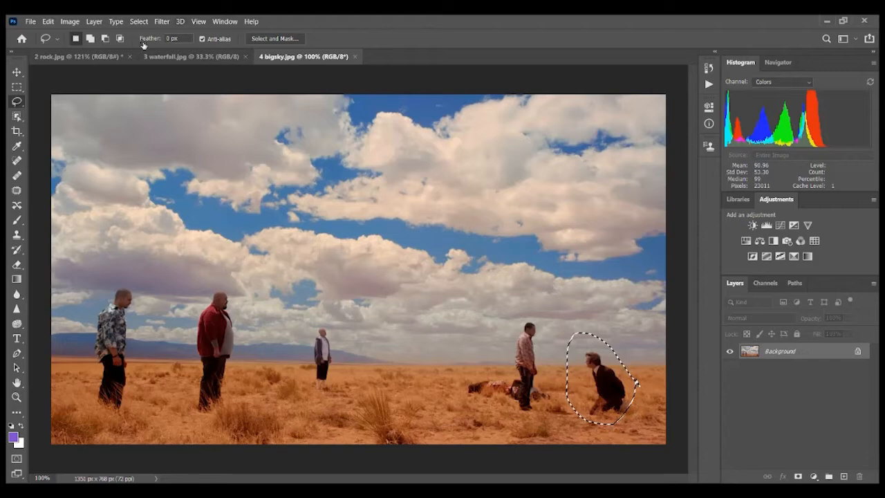
pyautogui.click(48, 22)
pyautogui.click(90, 209)
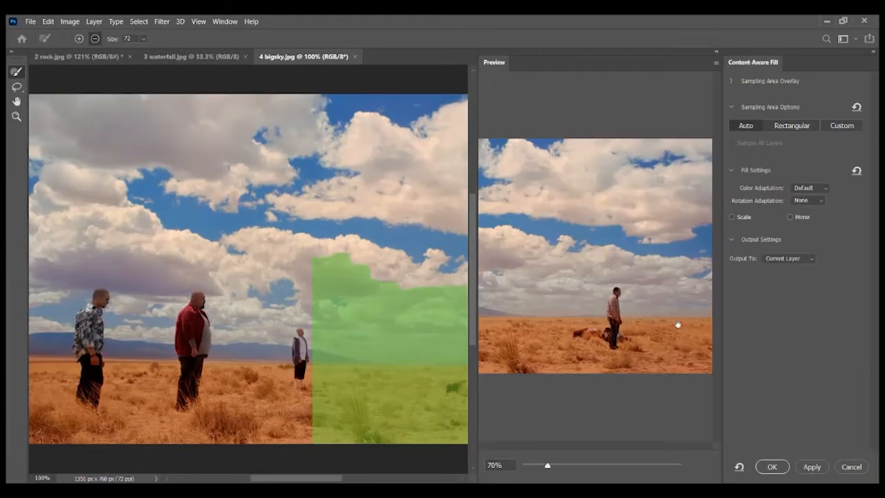
pyautogui.click(772, 467)
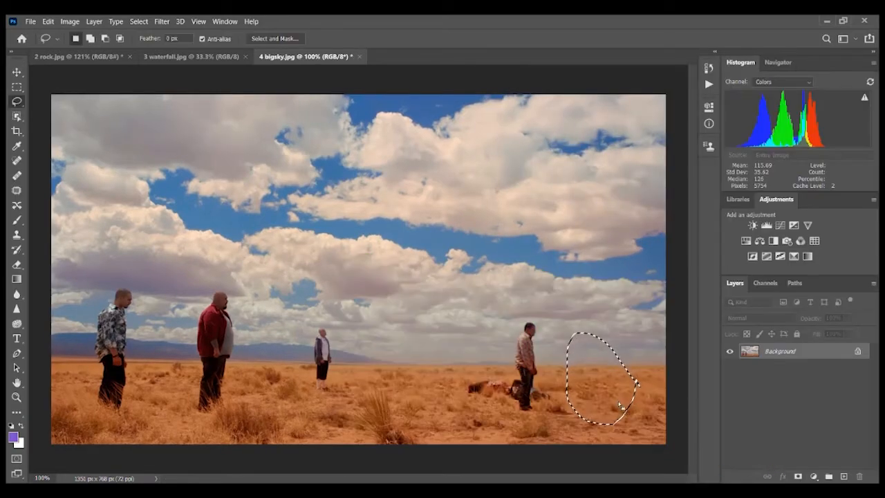
pyautogui.hotkey('ctrl', 'd')
# Step: Blend the filled ground beside the standing man using the Healing Brush with nearby grass as the sampled source
pyautogui.scroll(5, 618, 401)
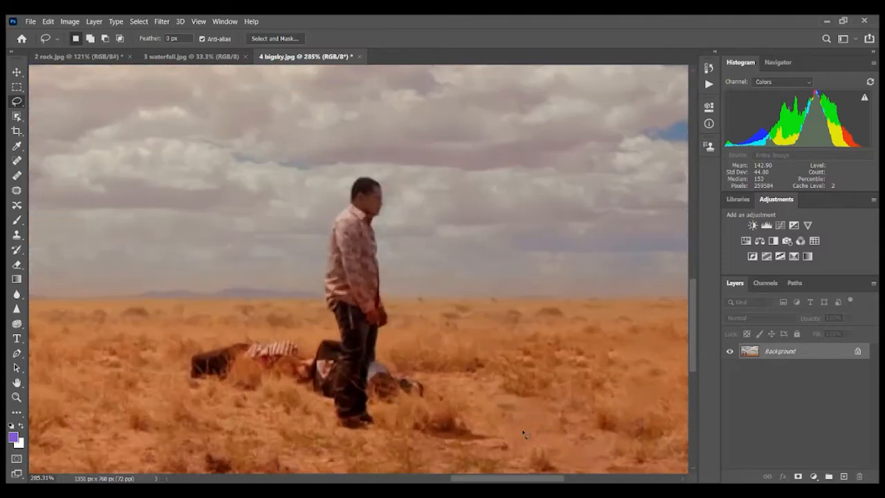
pyautogui.scroll(1, 522, 425)
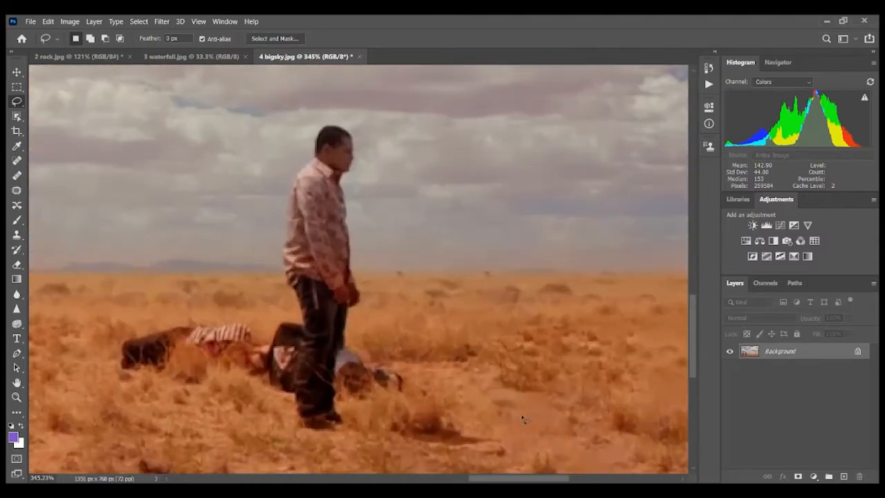
pyautogui.press('j')
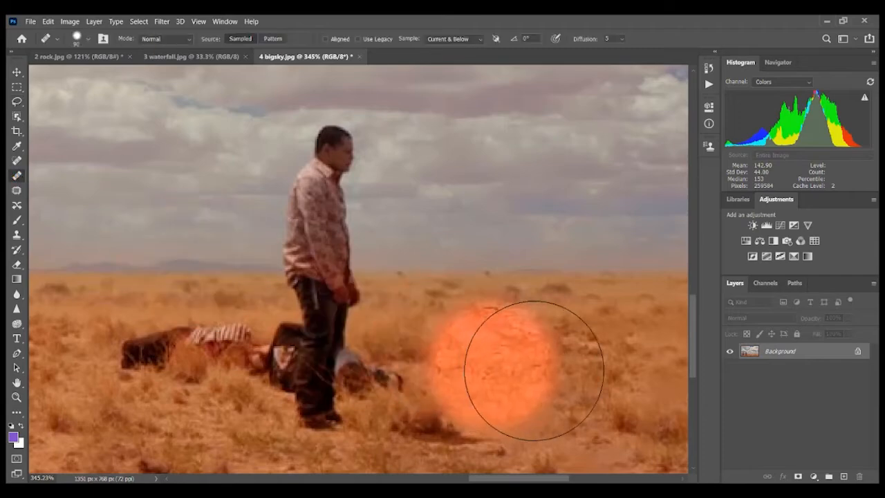
pyautogui.keyDown('alt'); pyautogui.click(581, 343); pyautogui.keyUp('alt')
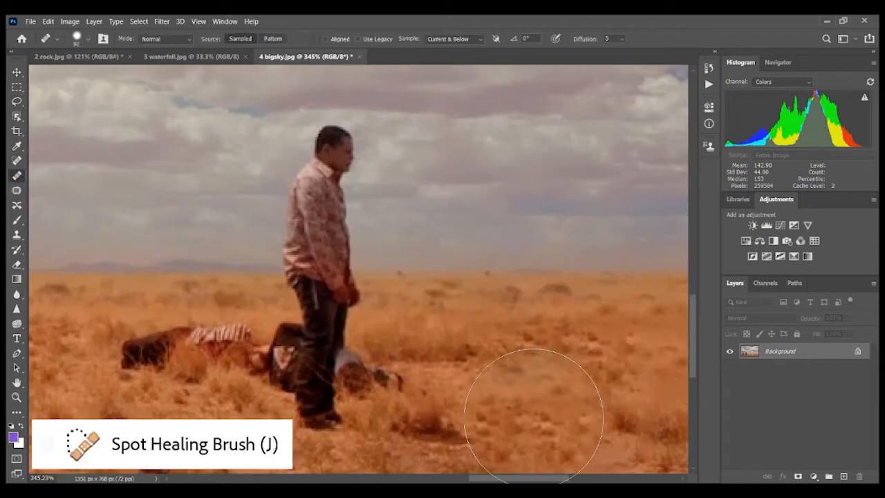
# Step: Heal another patch of filled ground beside the standing man, and sample the grass as a new Healing Brush source
pyautogui.click(538, 414)
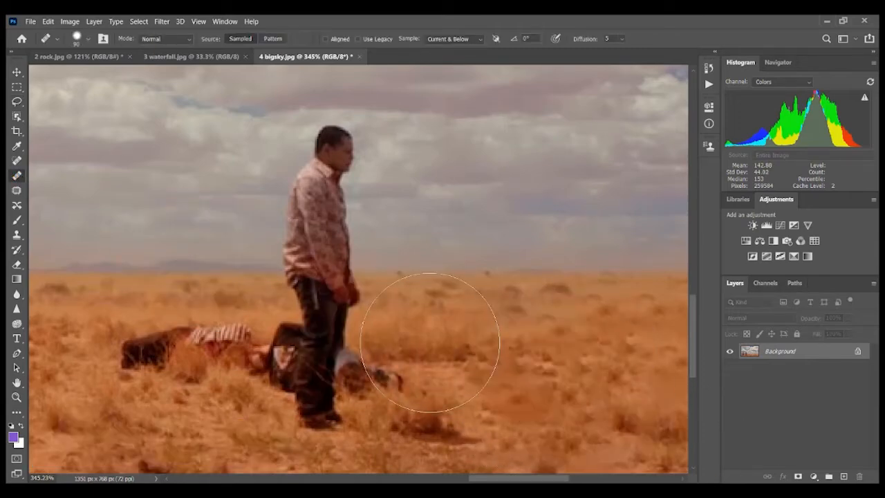
pyautogui.scroll(-4, 431, 340)
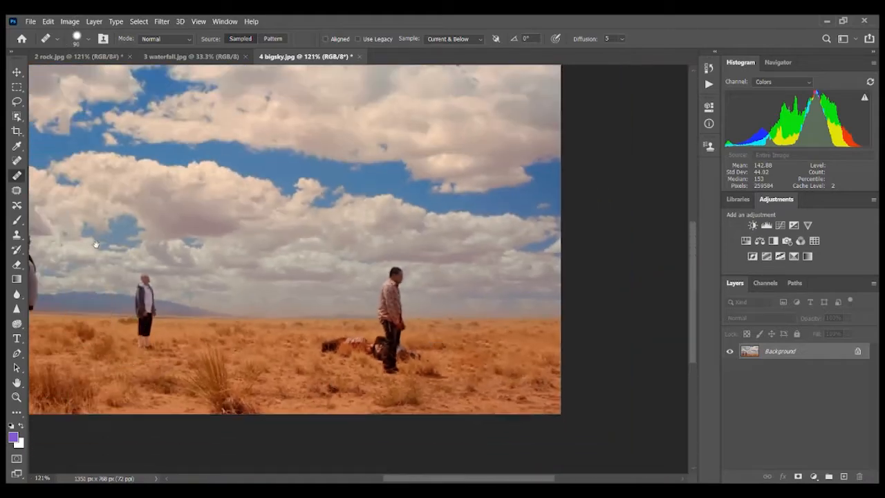
pyautogui.scroll(1, 262, 290)
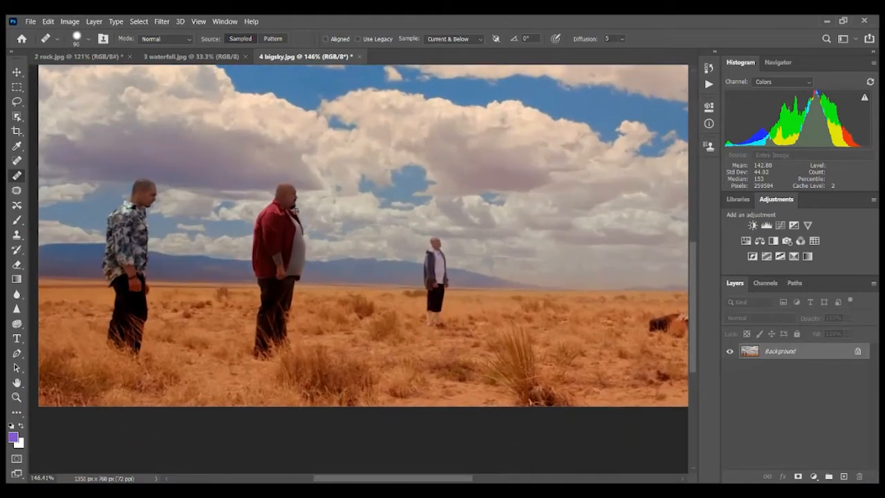
pyautogui.scroll(1, 308, 295)
pyautogui.keyDown('alt'); pyautogui.click(243, 399); pyautogui.keyUp('alt')
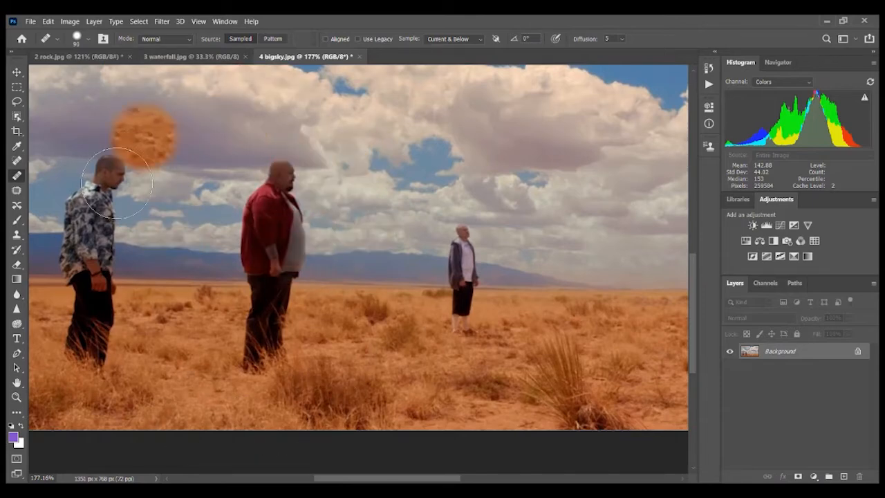
# Step: Lasso the man in the red shirt, remove him with Content-Aware Fill on the current layer, and deselect
pyautogui.click(16, 101)
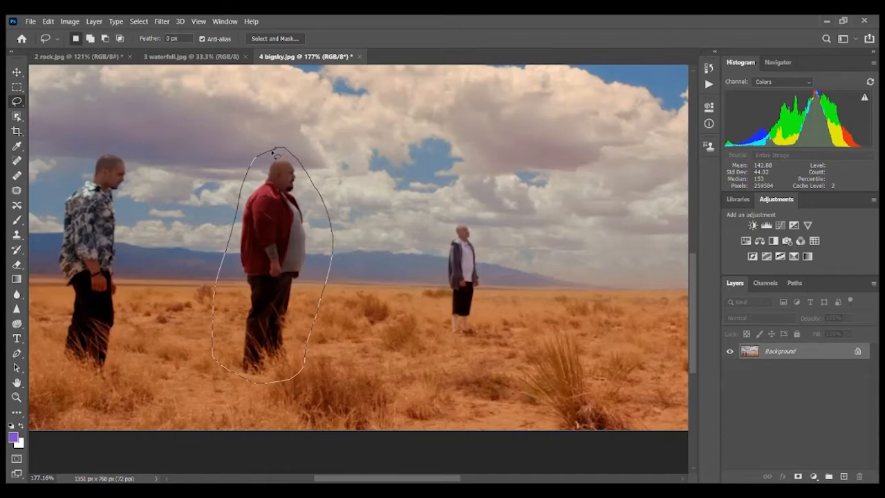
pyautogui.moveTo(275, 154); pyautogui.dragTo(277, 149)
pyautogui.click(47, 21)
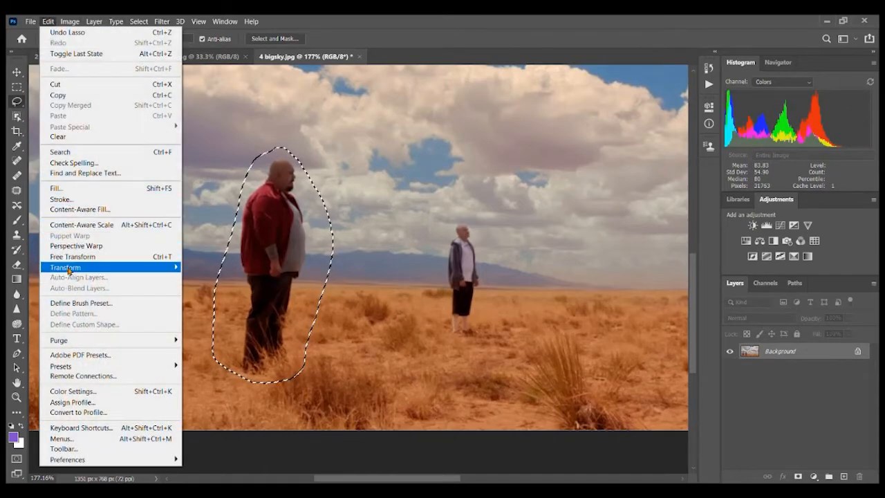
pyautogui.click(77, 209)
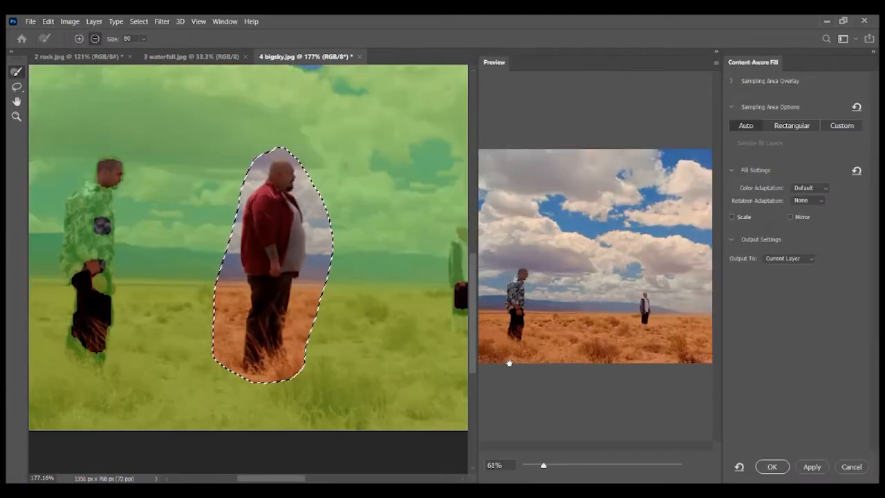
pyautogui.click(772, 467)
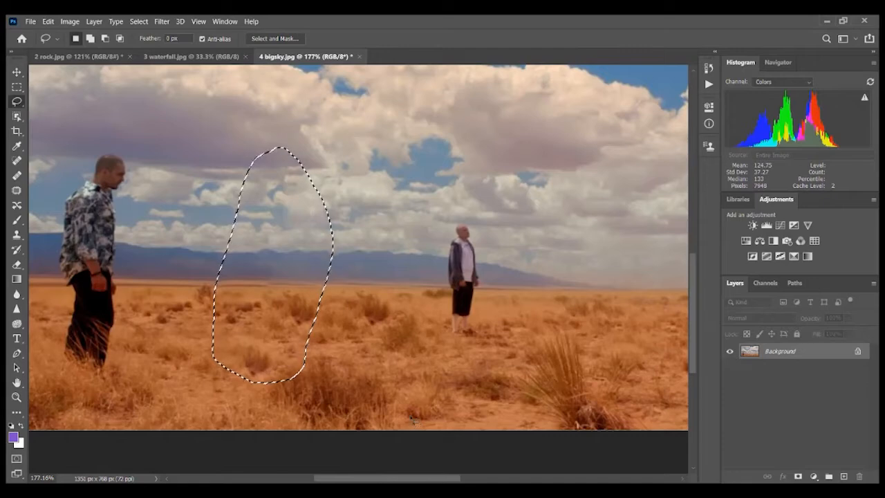
pyautogui.hotkey('ctrl', 'd')
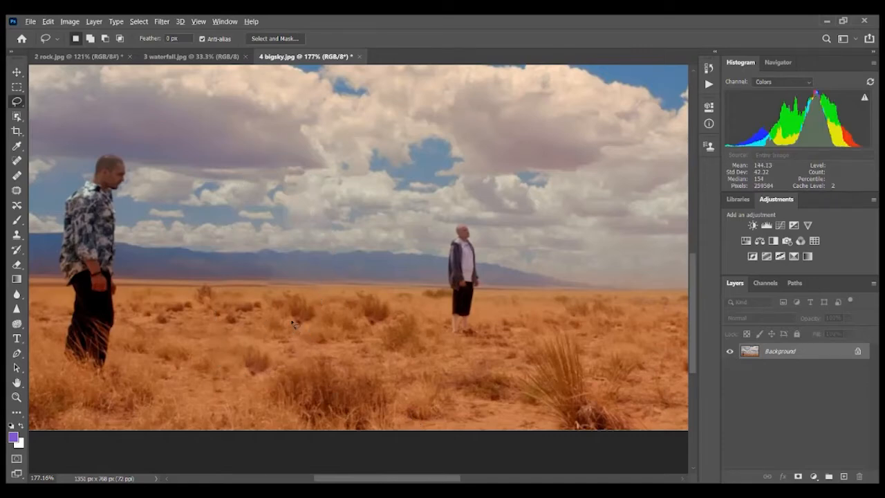
# Step: Reduce the Spot Healing Brush to size 45 and heal the broken horizon line where the man in red stood
pyautogui.scroll(2, 287, 309)
pyautogui.scroll(1, 288, 280)
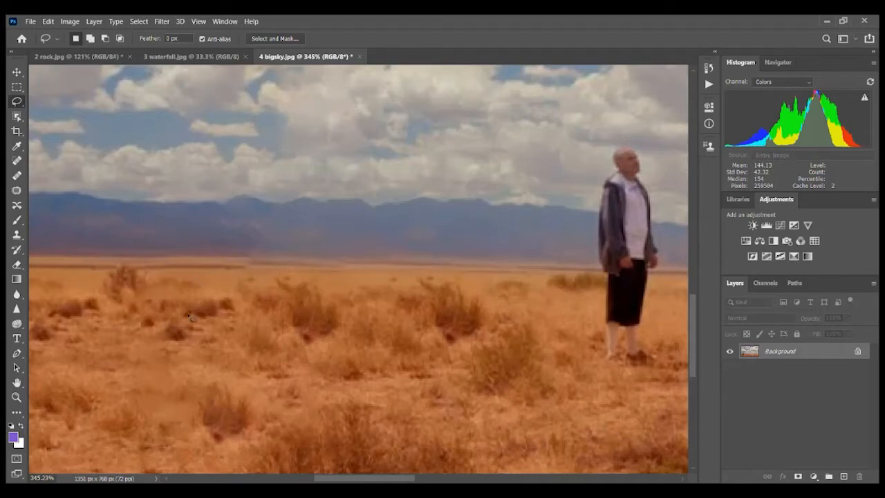
pyautogui.scroll(-1, 191, 315)
pyautogui.scroll(1, 203, 309)
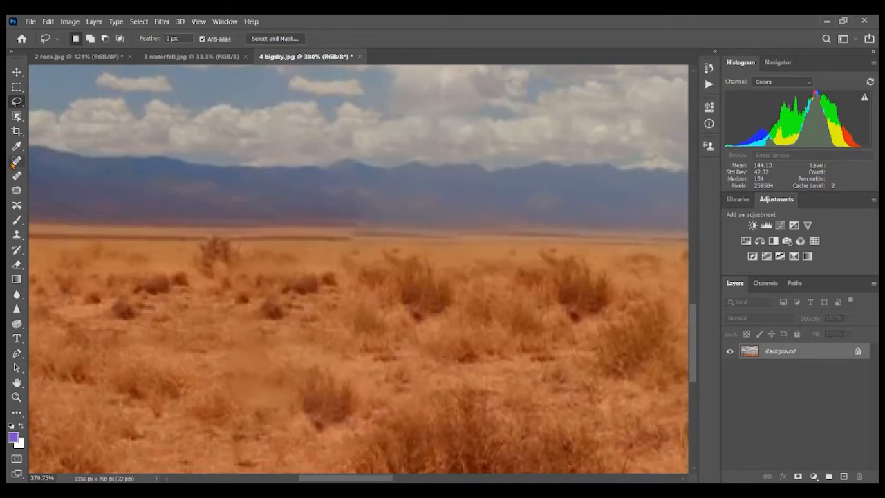
pyautogui.click(15, 161)
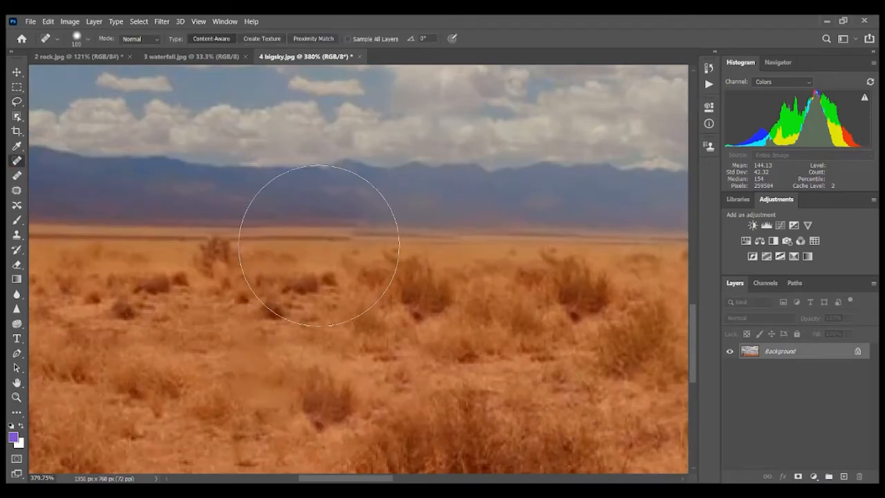
pyautogui.press('[')
pyautogui.press('[')
pyautogui.press('[')
pyautogui.press('[')
pyautogui.press('[')
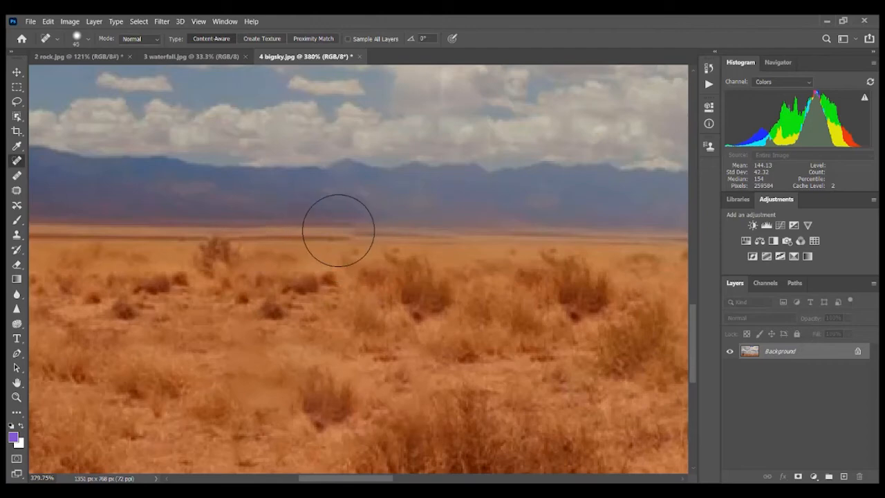
pyautogui.click(339, 232)
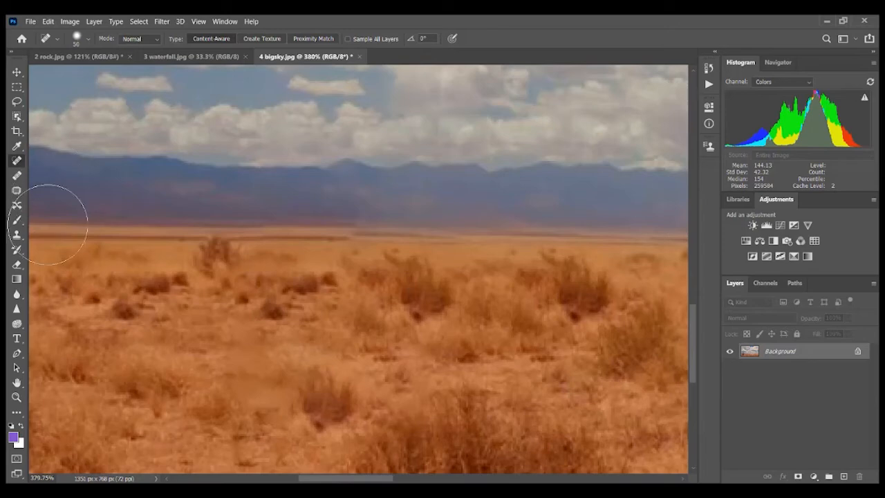
# Step: Sample the head of the man in the floral shirt with the Clone Stamp and stamp two copies into the sky
pyautogui.click(16, 235)
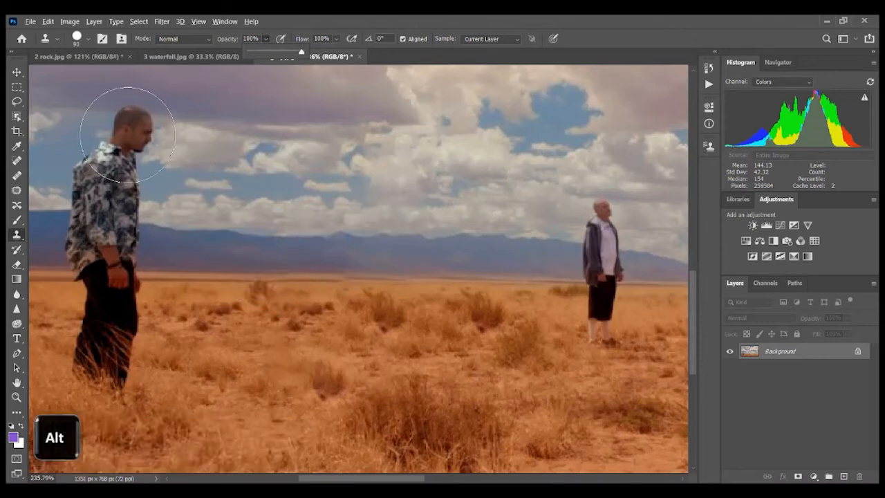
pyautogui.keyDown('alt'); pyautogui.click(127, 135); pyautogui.keyUp('alt')
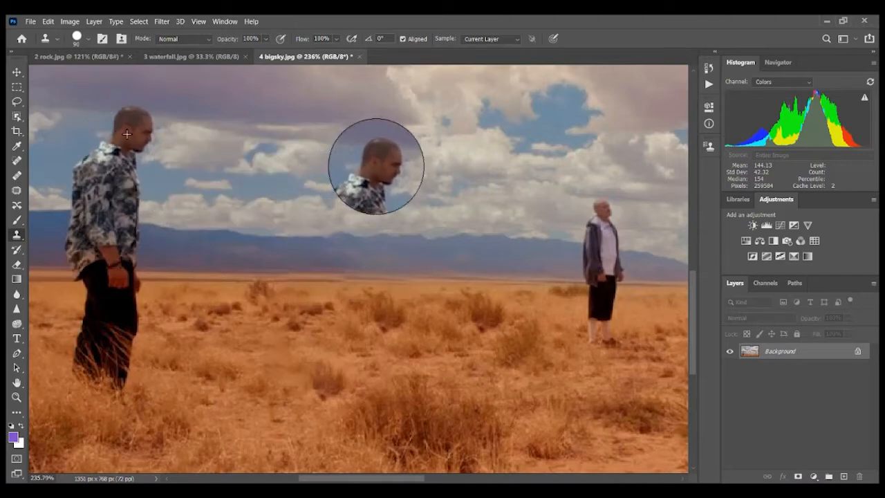
pyautogui.click(376, 166)
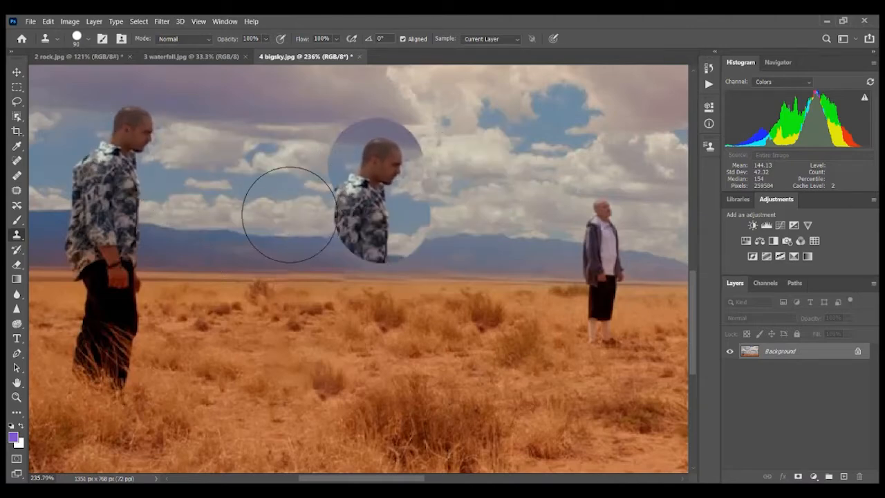
pyautogui.keyDown('alt'); pyautogui.click(134, 136); pyautogui.keyUp('alt')
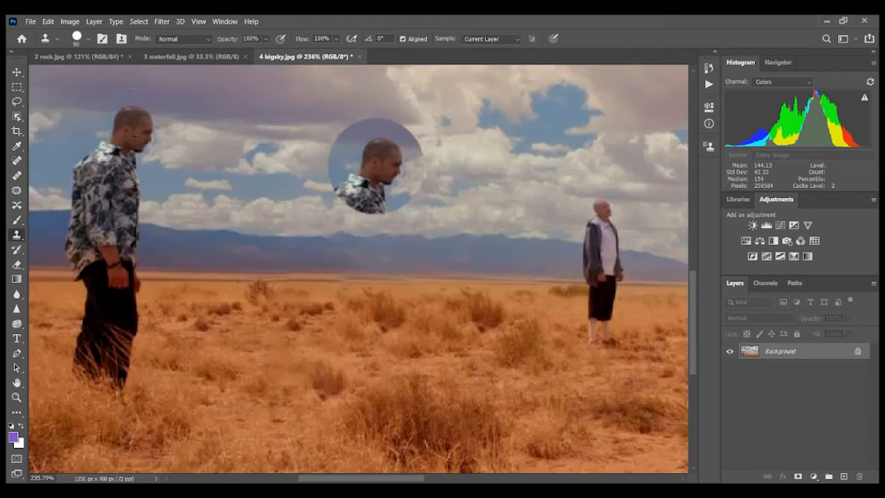
pyautogui.click(500, 183)
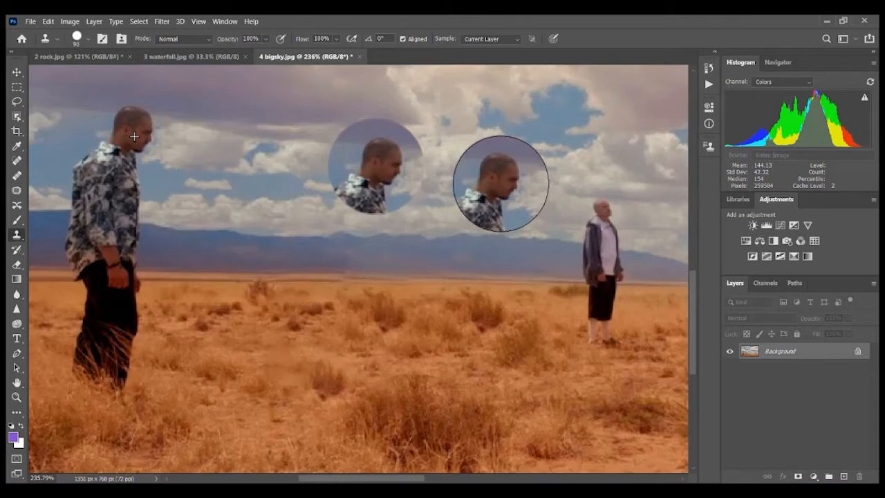
# Step: Paint further test strokes with the Clone Stamp over the sky and ground, and undo all the test clones
pyautogui.moveTo(501, 183)
pyautogui.mouseDown()
pyautogui.moveTo(515, 240)
pyautogui.moveTo(481, 267)
pyautogui.moveTo(499, 284)
pyautogui.moveTo(489, 304)
pyautogui.moveTo(464, 312)
pyautogui.moveTo(486, 320)
pyautogui.moveTo(460, 359)
pyautogui.moveTo(489, 370)
pyautogui.moveTo(462, 392)
pyautogui.moveTo(488, 402)
pyautogui.mouseUp()
pyautogui.moveTo(376, 332); pyautogui.dragTo(389, 408)
pyautogui.hotkey('ctrl', 'z')
pyautogui.hotkey('ctrl', 'z')
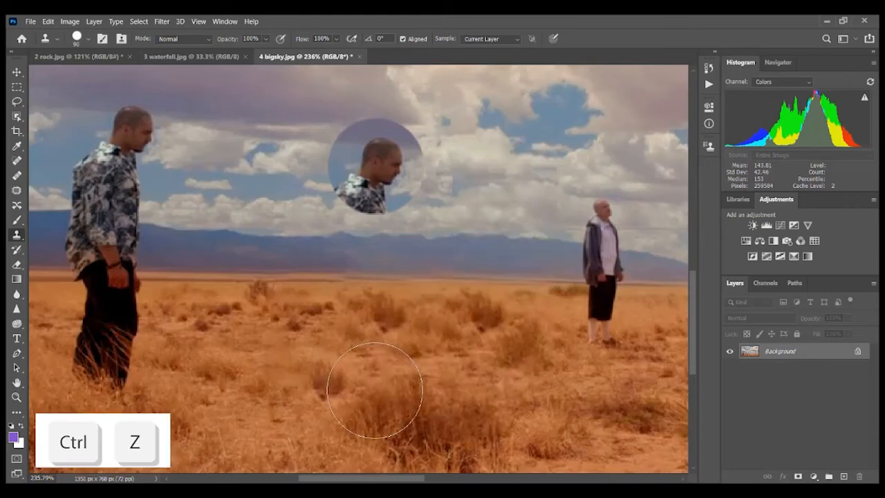
pyautogui.hotkey('ctrl', 'z')
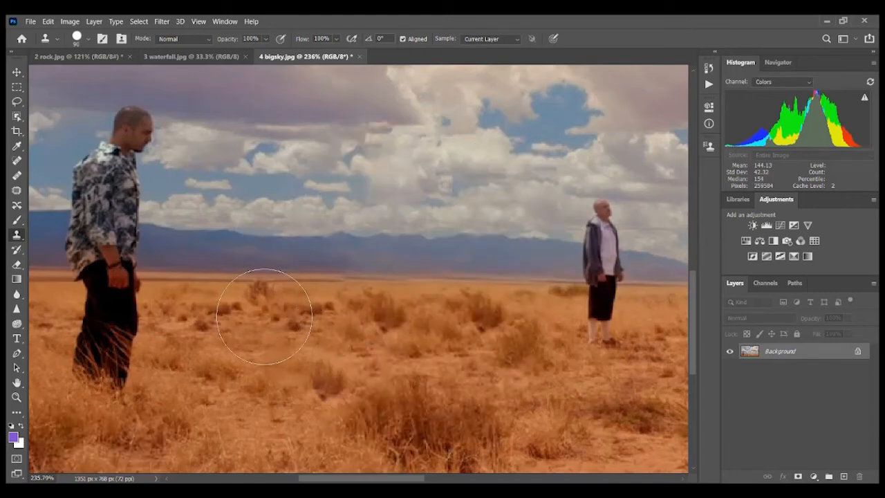
# Step: Reduce the Clone Stamp brush size to 45
pyautogui.press('[')
pyautogui.press('[')
pyautogui.press('[')
pyautogui.press('[')
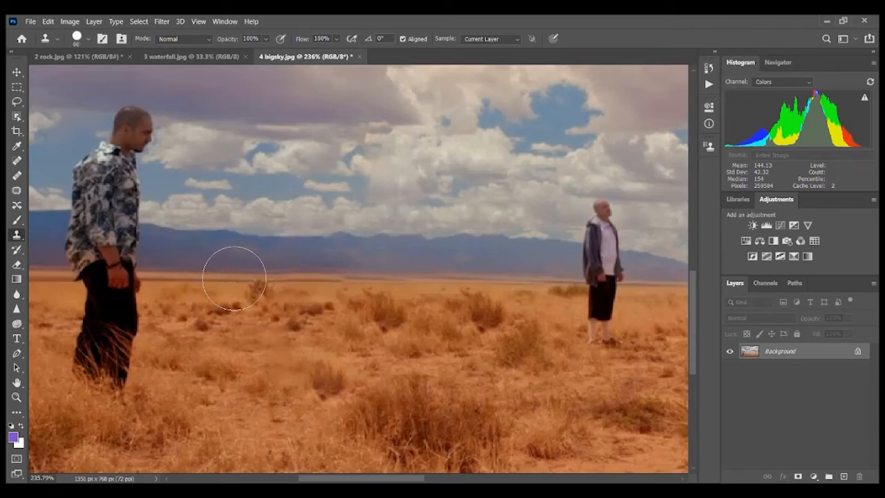
pyautogui.press('[')
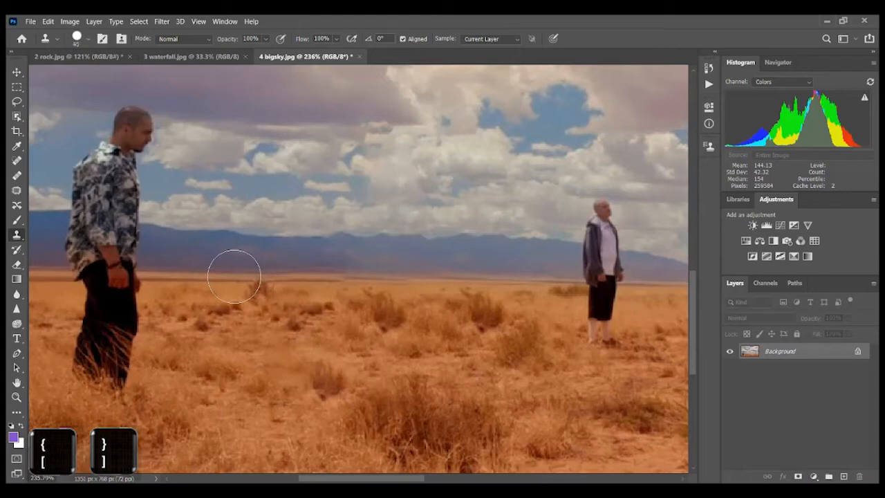
pyautogui.press('[')
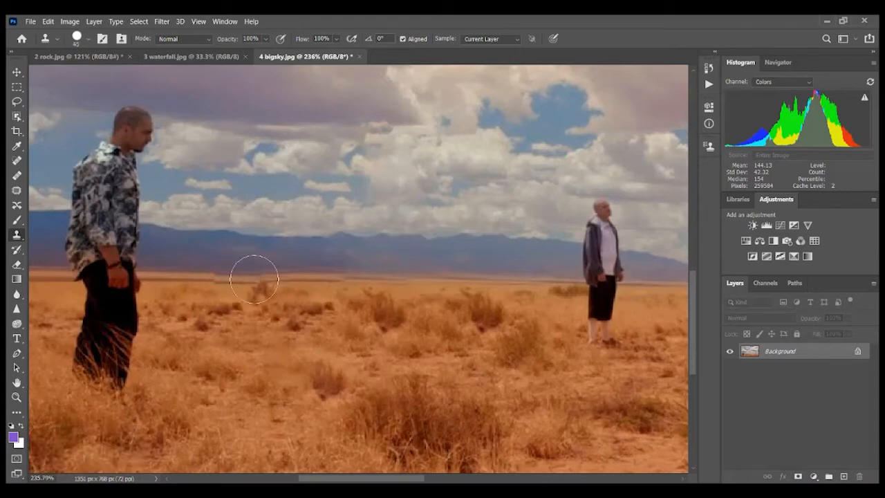
# Step: Try to clone the horizon line across the mismatched section directly on the Background layer, and undo the stroke
pyautogui.keyDown('alt'); pyautogui.click(259, 278); pyautogui.keyUp('alt')
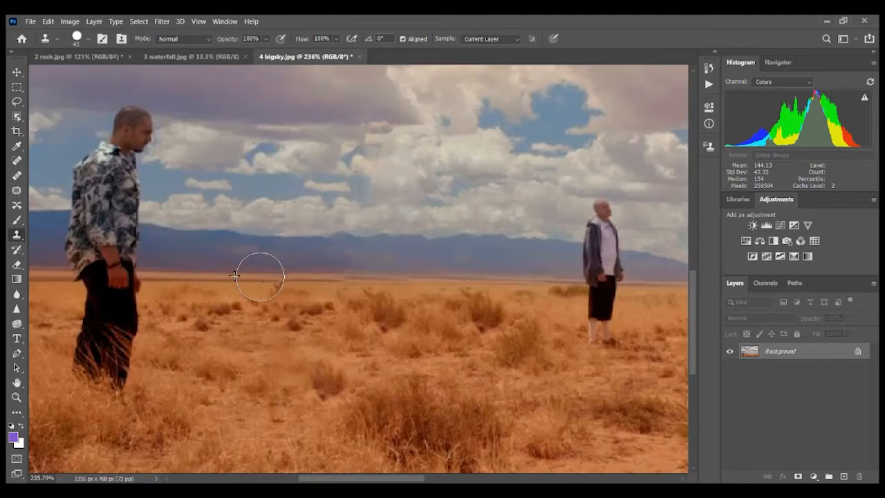
pyautogui.click(290, 277)
pyautogui.moveTo(290, 278); pyautogui.dragTo(547, 273)
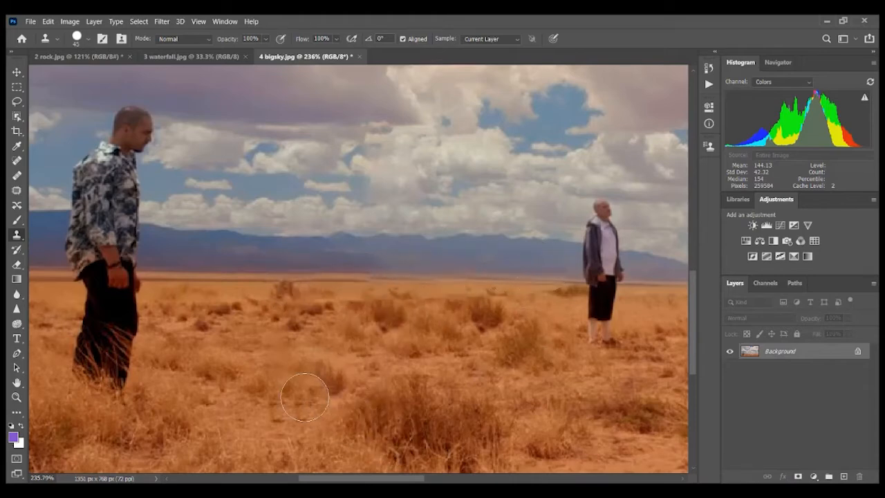
pyautogui.hotkey('ctrl', 'z')
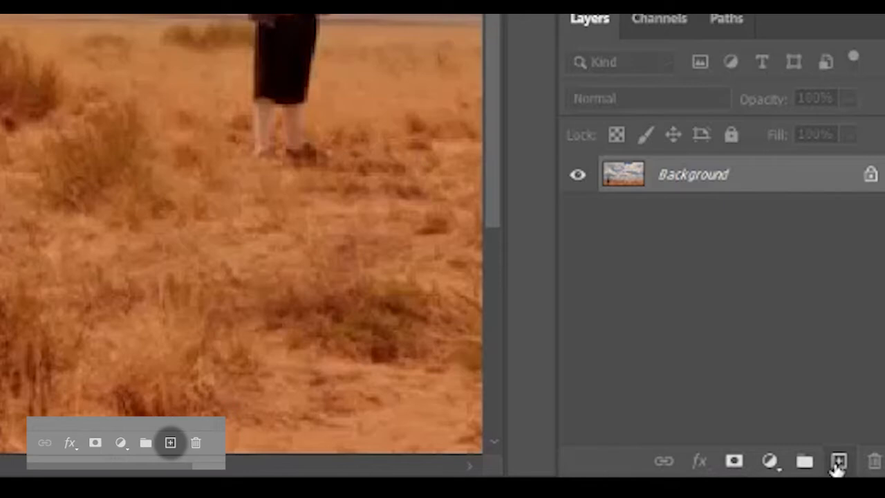
# Step: Add a new empty layer above the Background and set the Clone Stamp to sample Current & Below
pyautogui.click(844, 477)
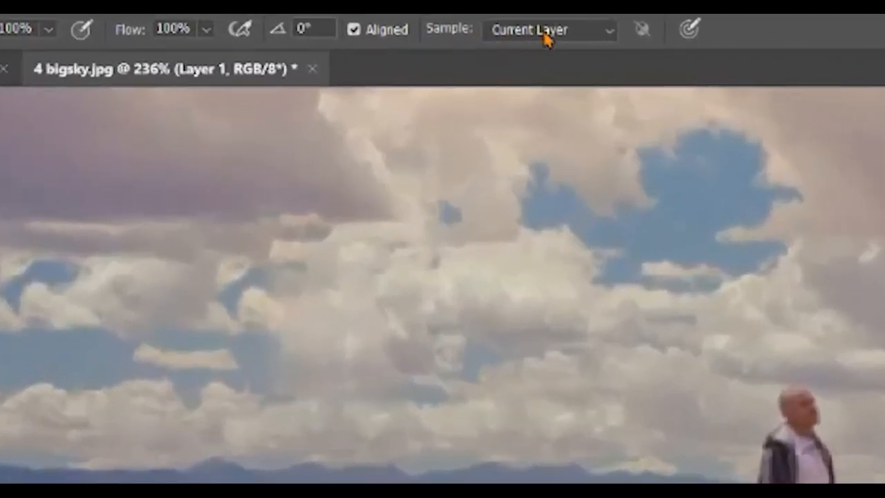
pyautogui.click(546, 35)
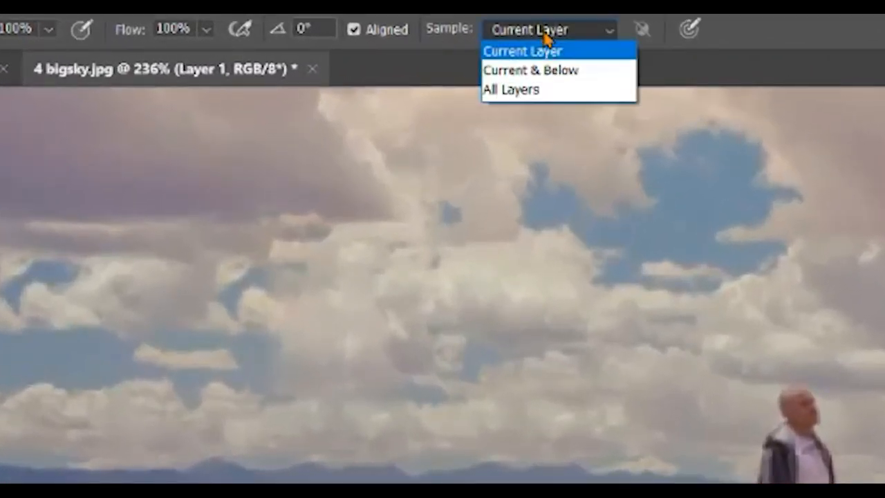
pyautogui.click(531, 72)
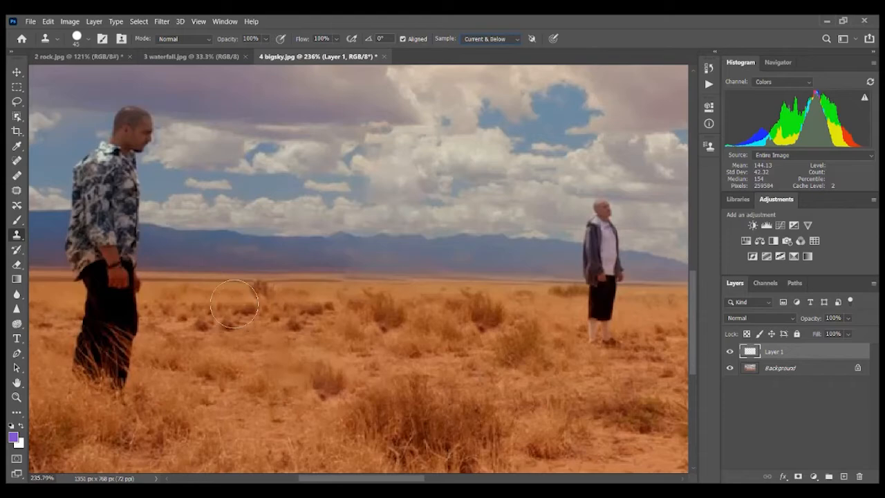
# Step: Sample the horizon beside the man in the floral shirt and clone it across the broken horizon section on Layer 1 with a soft-edged brush
pyautogui.keyDown('alt'); pyautogui.click(197, 283); pyautogui.keyUp('alt')
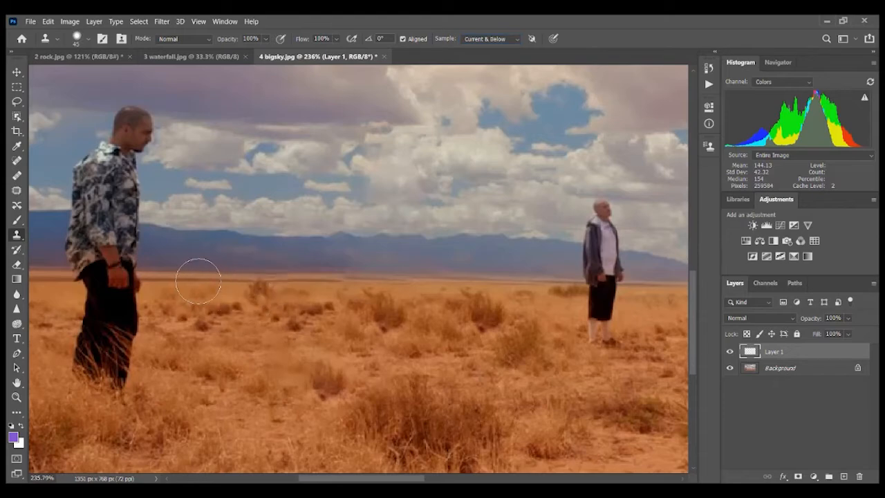
pyautogui.click(248, 281)
pyautogui.moveTo(247, 281); pyautogui.dragTo(322, 280)
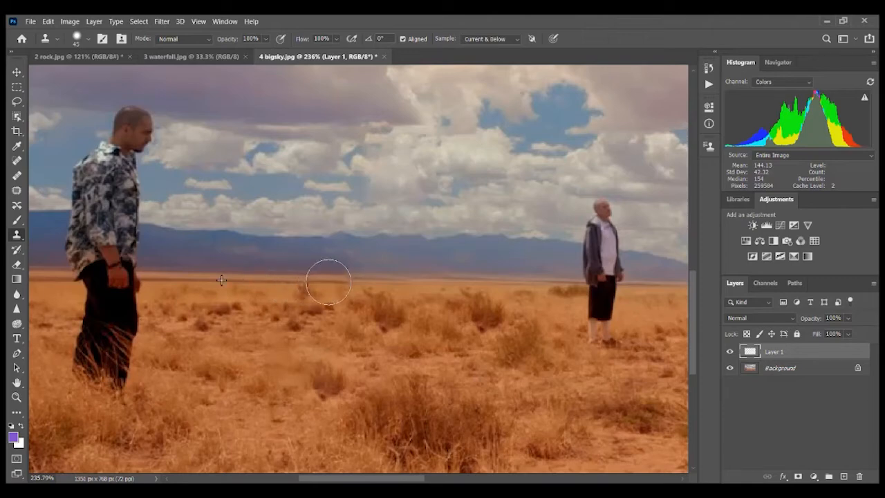
pyautogui.moveTo(328, 282); pyautogui.dragTo(399, 286)
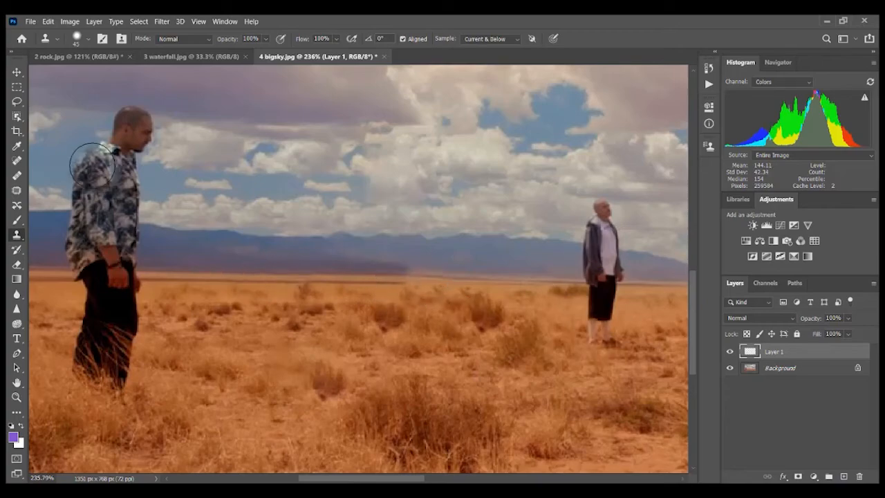
# Step: Switch to the Move tool and hide the Background layer to inspect the cloned strokes on Layer 1 alone
pyautogui.click(16, 72)
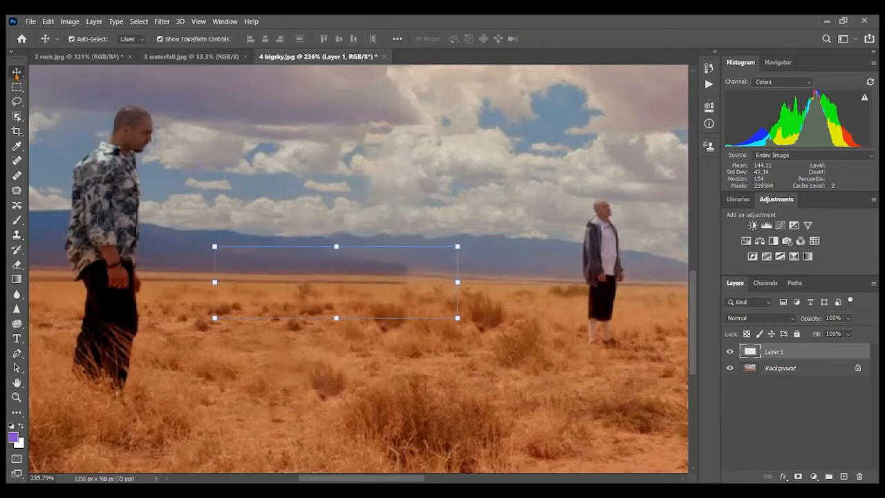
pyautogui.click(731, 369)
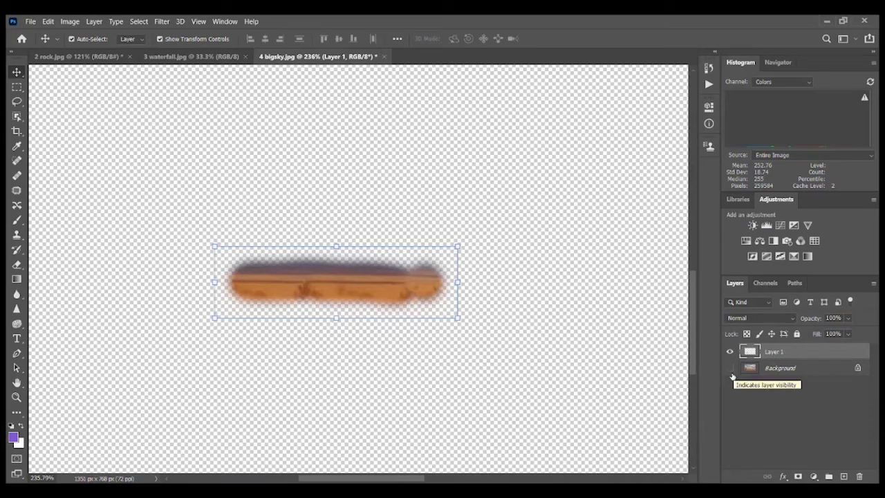
# Step: Show the Background layer again and apply a slight free transform to the cloned horizon strip on Layer 1
pyautogui.click(731, 370)
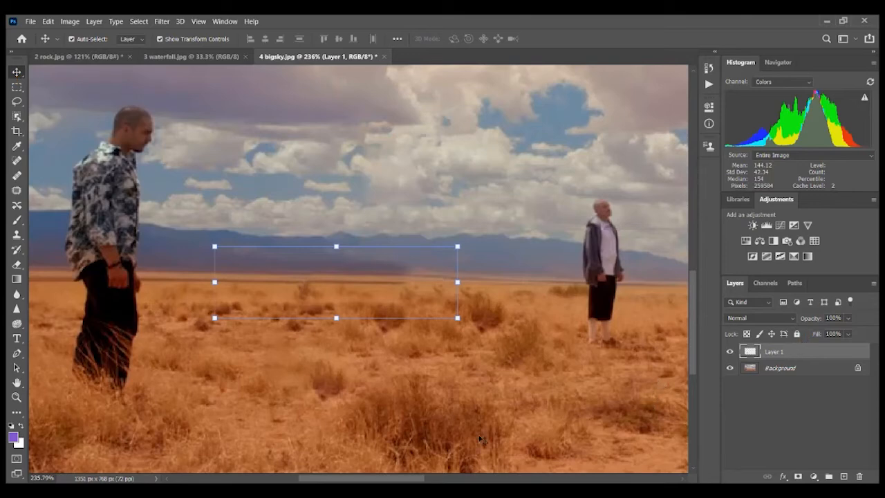
pyautogui.hotkey('ctrl', 't')
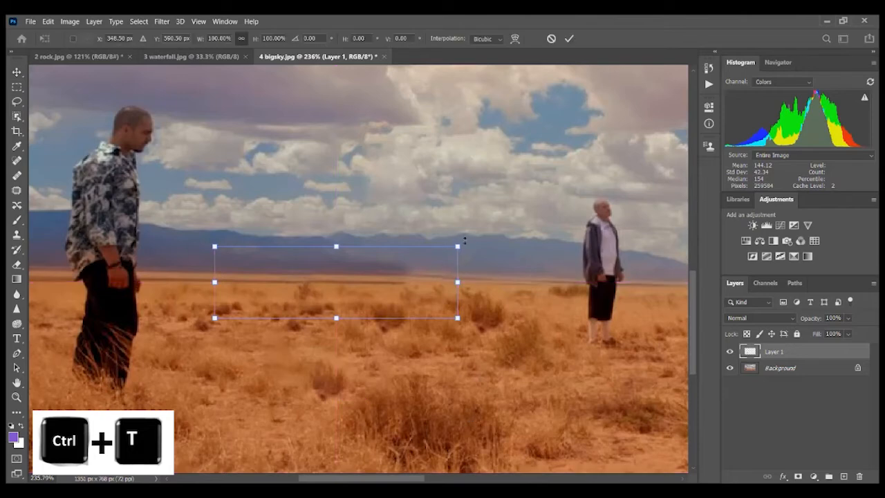
pyautogui.moveTo(465, 240)
pyautogui.mouseDown()
pyautogui.moveTo(460, 217)
pyautogui.moveTo(460, 269)
pyautogui.moveTo(457, 238)
pyautogui.mouseUp()
pyautogui.press('Return')
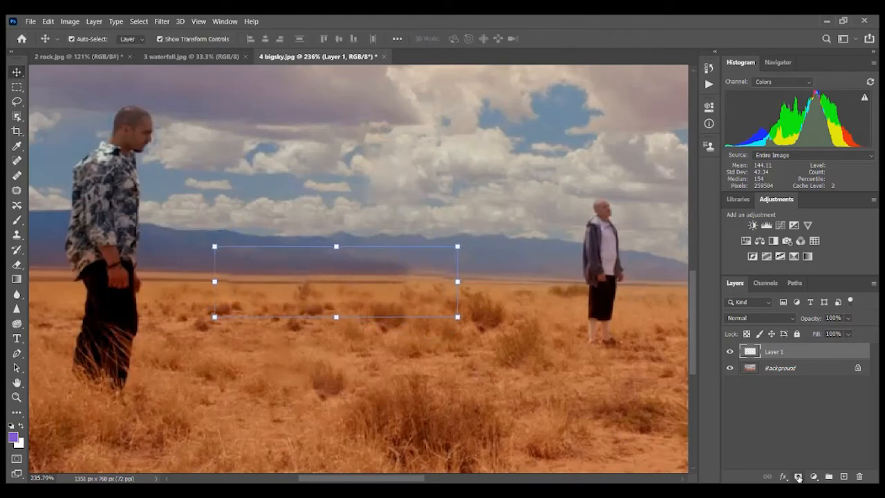
# Step: Add a layer mask to Layer 1 and paint black with a soft 150 px brush to blend the cloned strip into the mountains and grass
pyautogui.click(813, 477)
pyautogui.click(799, 478)
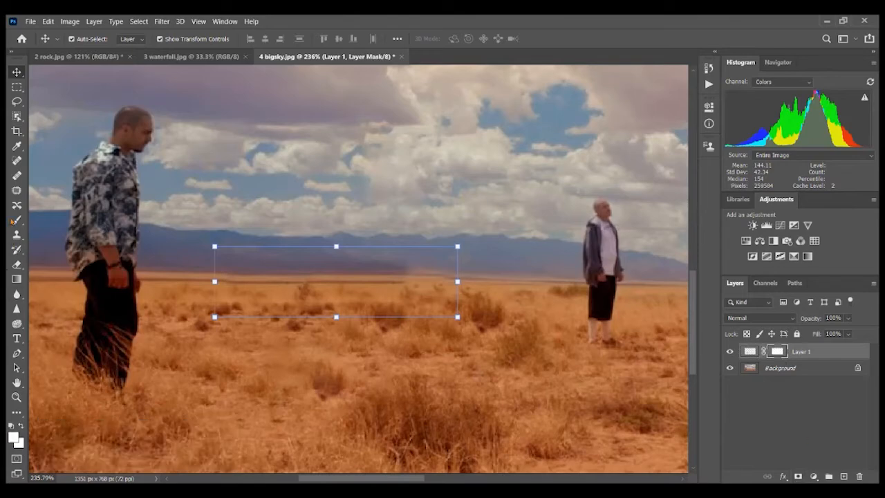
pyautogui.press('b')
pyautogui.press('x')
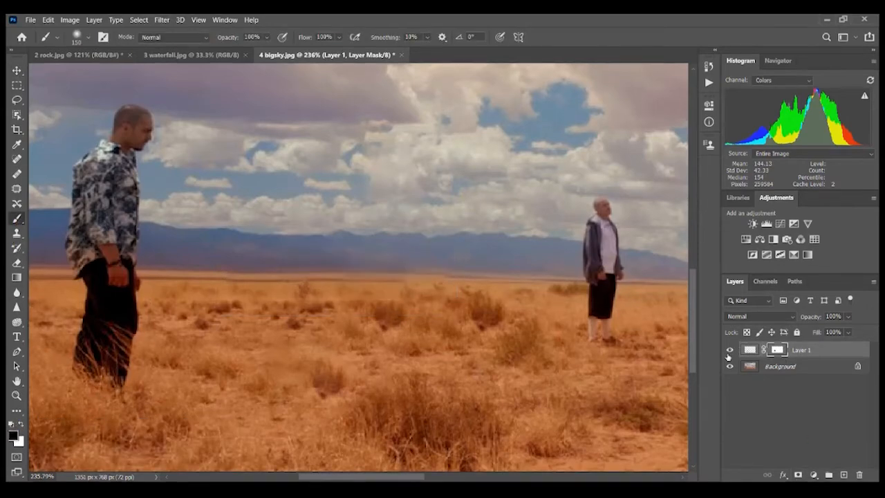
pyautogui.click(728, 367)
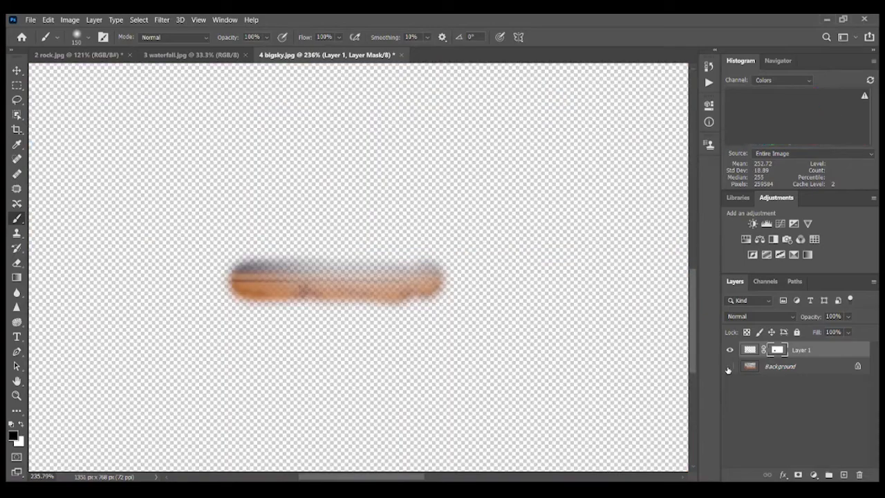
pyautogui.click(729, 368)
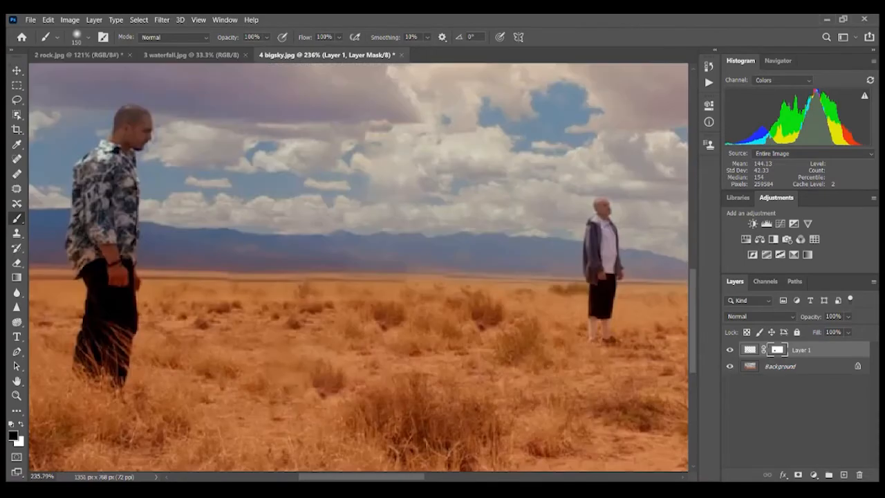
# Step: Duplicate the masked horizon strip and place the copy farther right, towards the man in the jacket
pyautogui.press('v')
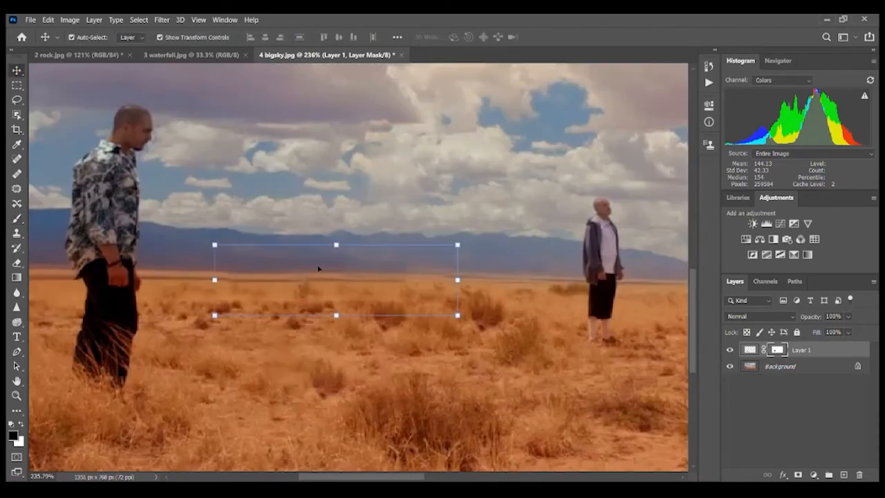
pyautogui.moveTo(318, 278); pyautogui.dragTo(390, 289)
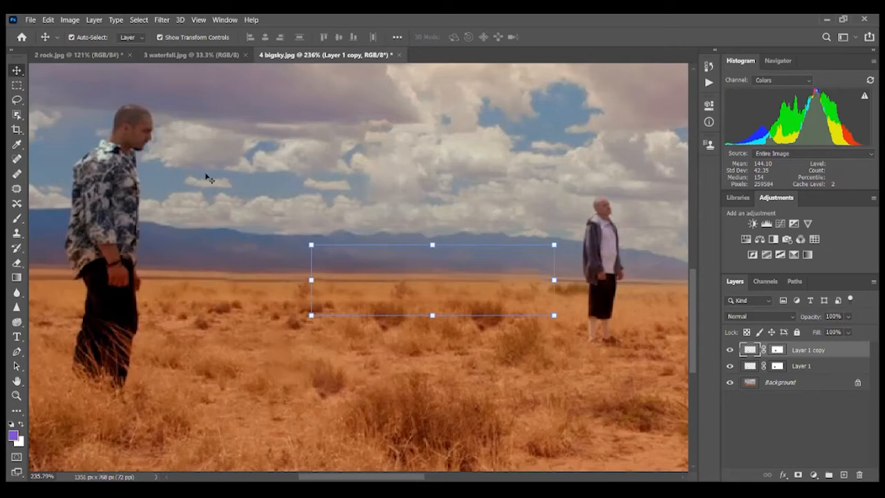
# Step: Switch to the 3 waterfall.jpg document and enlarge the Clone Stamp brush to 600 px
pyautogui.click(177, 55)
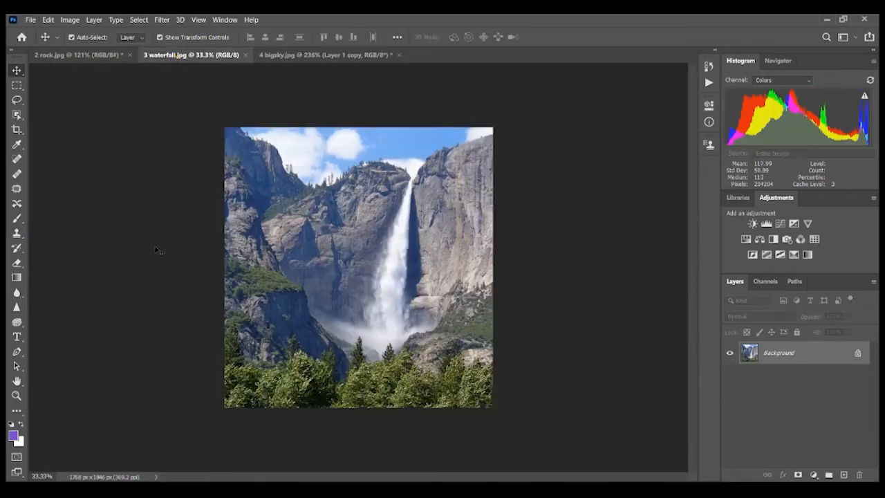
pyautogui.scroll(1, 416, 381)
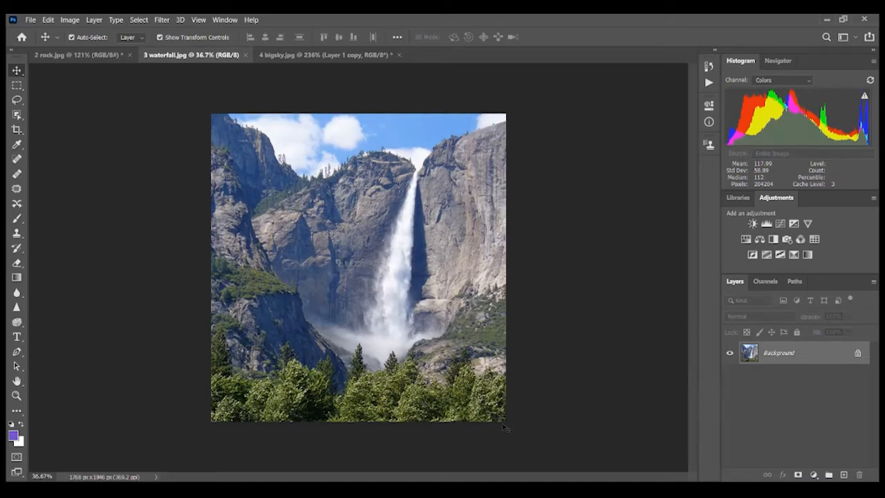
pyautogui.click(17, 234)
pyautogui.click(87, 38)
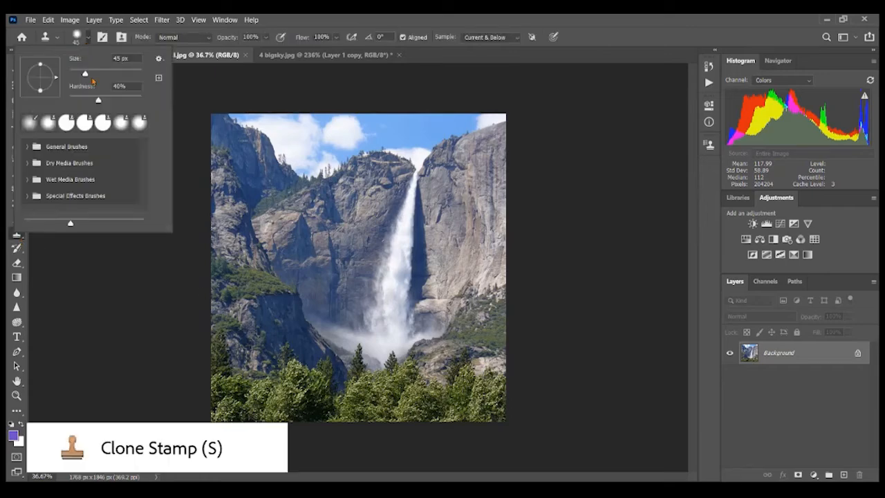
pyautogui.click(372, 18)
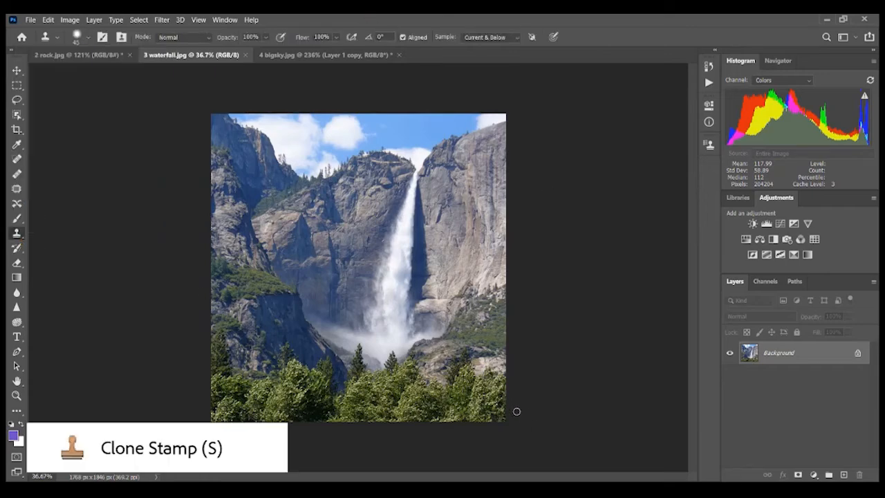
pyautogui.press(']')
pyautogui.press(']')
pyautogui.press(']')
pyautogui.press(']')
pyautogui.press(']')
pyautogui.press(']')
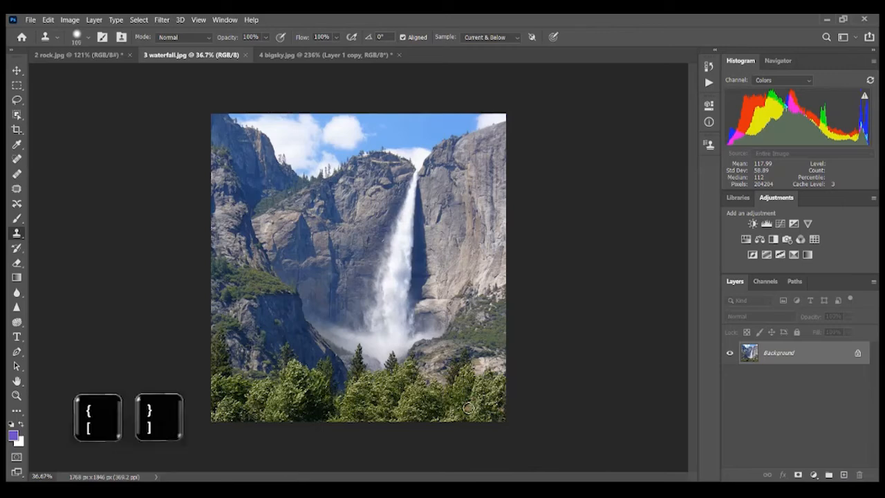
pyautogui.press(']')
pyautogui.press(']')
pyautogui.press(']')
pyautogui.press(']')
pyautogui.press(']')
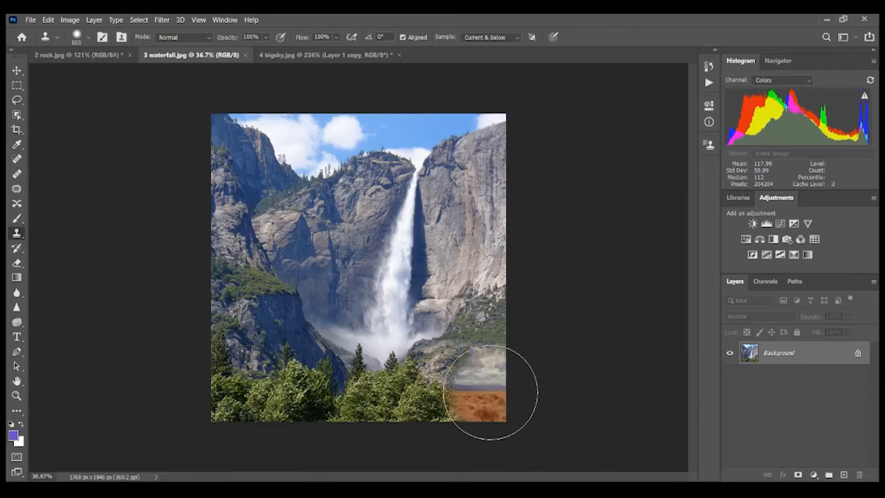
# Step: Try to clone the trees over the lower-left cliff directly on the Background layer, and undo the strokes
pyautogui.keyDown('alt'); pyautogui.click(481, 388); pyautogui.keyUp('alt')
pyautogui.moveTo(233, 332)
pyautogui.mouseDown()
pyautogui.moveTo(241, 341)
pyautogui.moveTo(268, 339)
pyautogui.mouseUp()
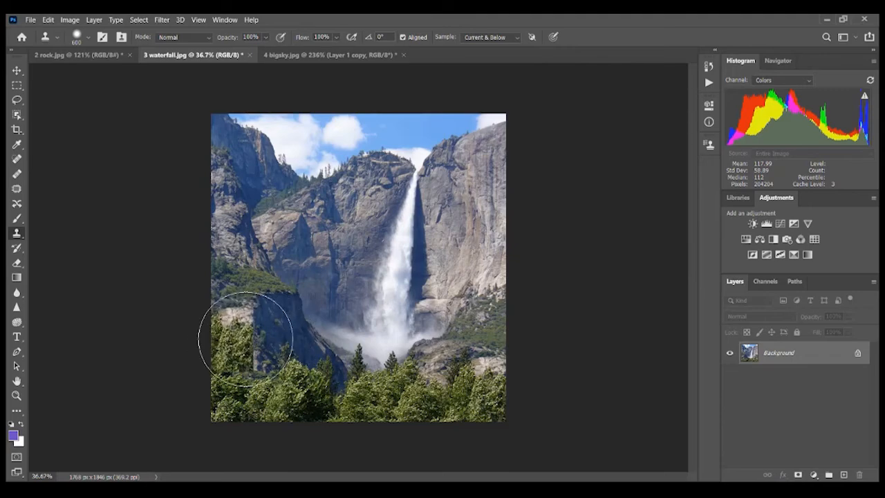
pyautogui.keyDown('alt'); pyautogui.click(418, 400); pyautogui.keyUp('alt')
pyautogui.click(268, 337)
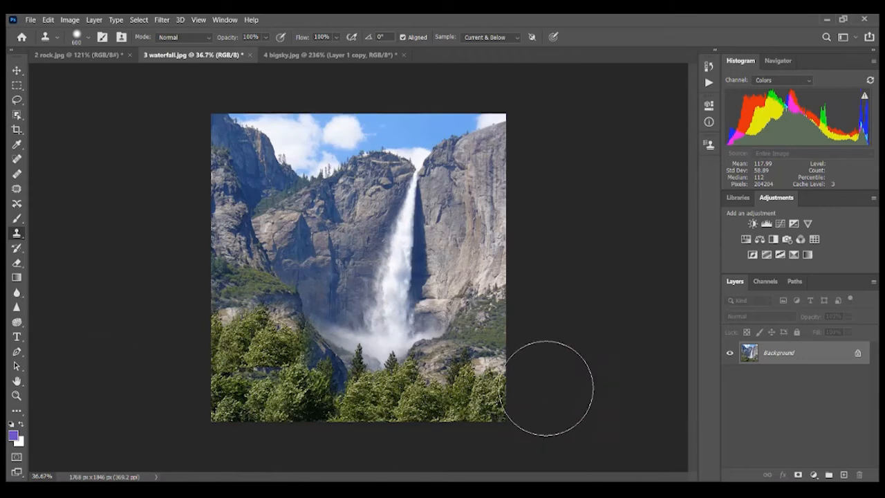
pyautogui.hotkey('ctrl', 'z')
pyautogui.hotkey('ctrl', 'z')
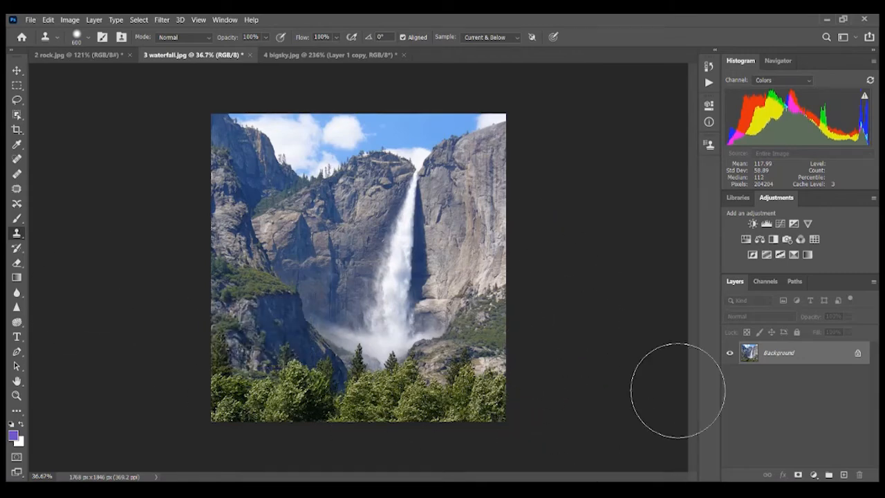
# Step: Add a new empty layer above the waterfall Background and keep the Clone Stamp sampling Current & Below
pyautogui.click(843, 475)
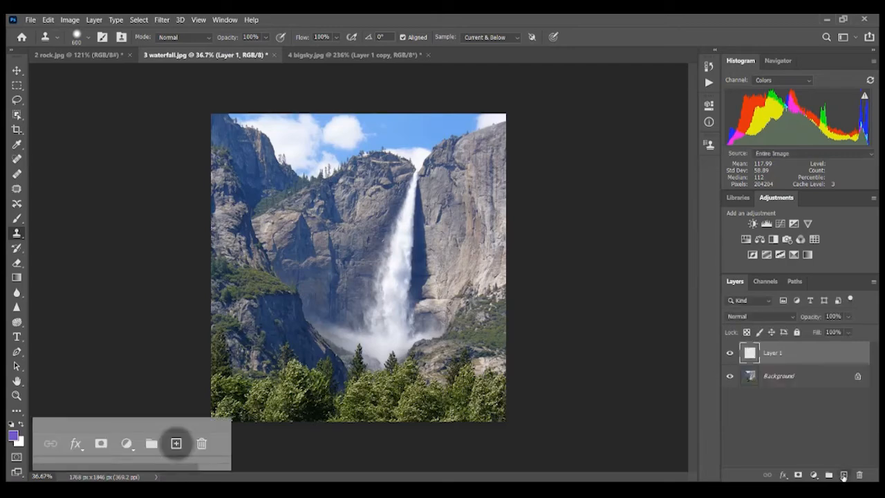
pyautogui.click(494, 38)
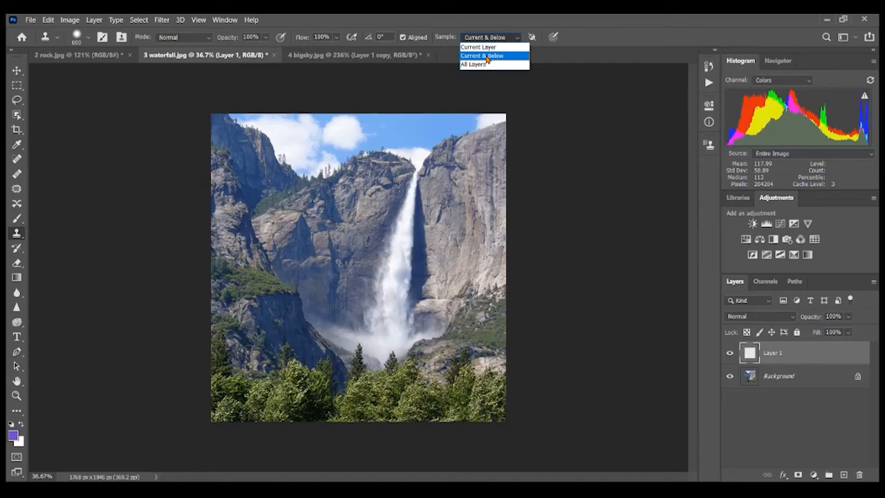
pyautogui.click(640, 16)
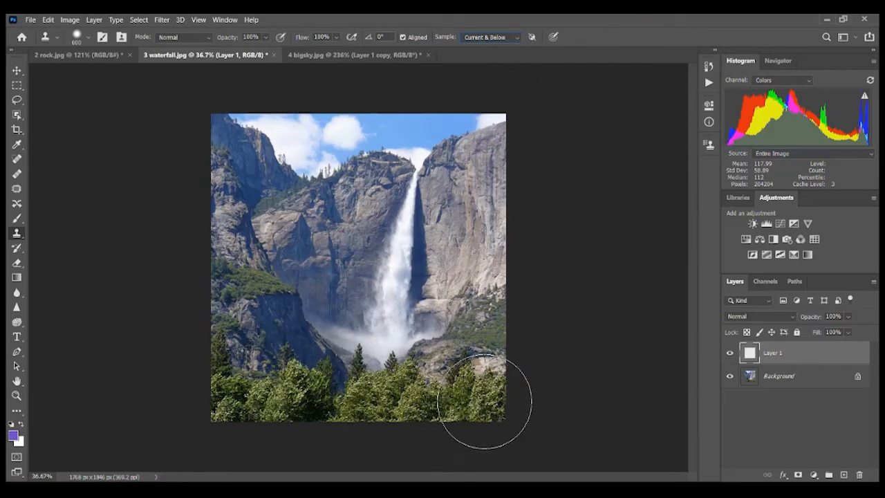
# Step: Sample the trees at the lower right, clone a tree band across the full picture width on Layer 1, and hide the Background
pyautogui.keyDown('alt'); pyautogui.click(484, 401); pyautogui.keyUp('alt')
pyautogui.moveTo(470, 316)
pyautogui.mouseDown()
pyautogui.moveTo(487, 319)
pyautogui.moveTo(341, 323)
pyautogui.moveTo(304, 312)
pyautogui.moveTo(195, 331)
pyautogui.mouseUp()
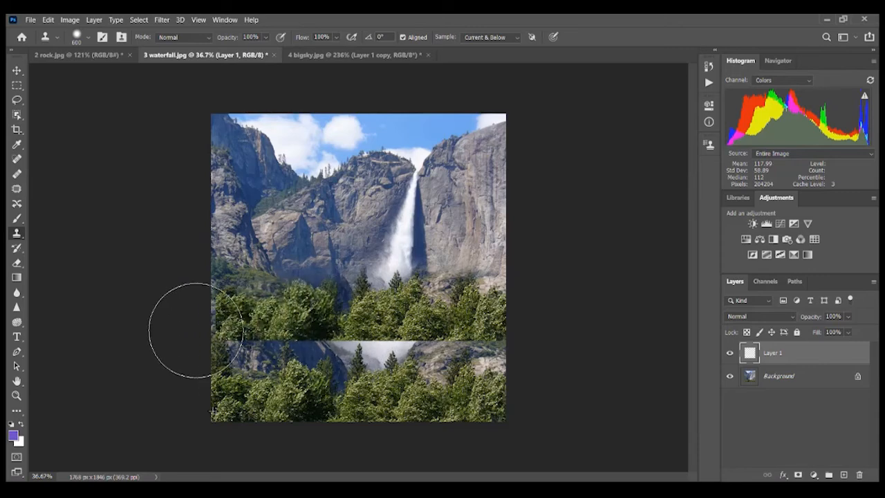
pyautogui.click(731, 380)
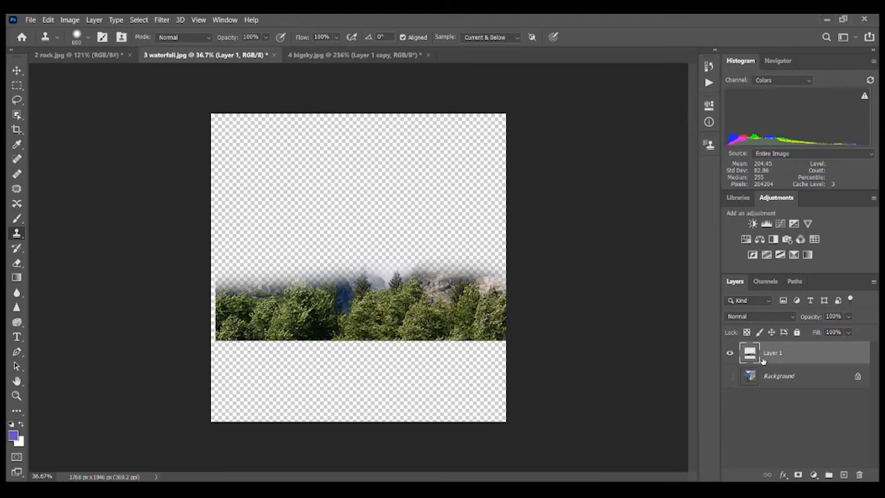
# Step: Enlarge the cloned tree band slightly so that it extends past the picture's left edge
pyautogui.click(17, 71)
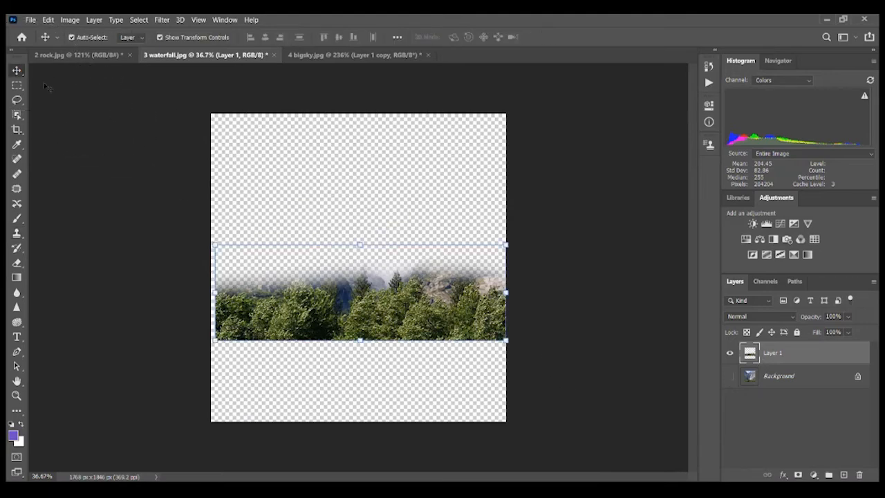
pyautogui.moveTo(214, 293); pyautogui.dragTo(202, 293)
pyautogui.click(769, 458)
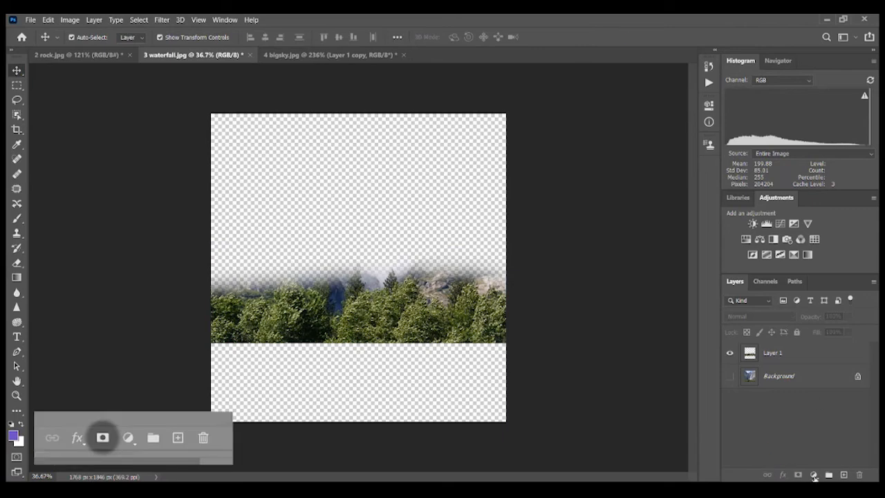
# Step: Select Layer 1 with the cloned trees and add a layer mask to it
pyautogui.click(814, 475)
pyautogui.click(744, 443)
pyautogui.click(857, 353)
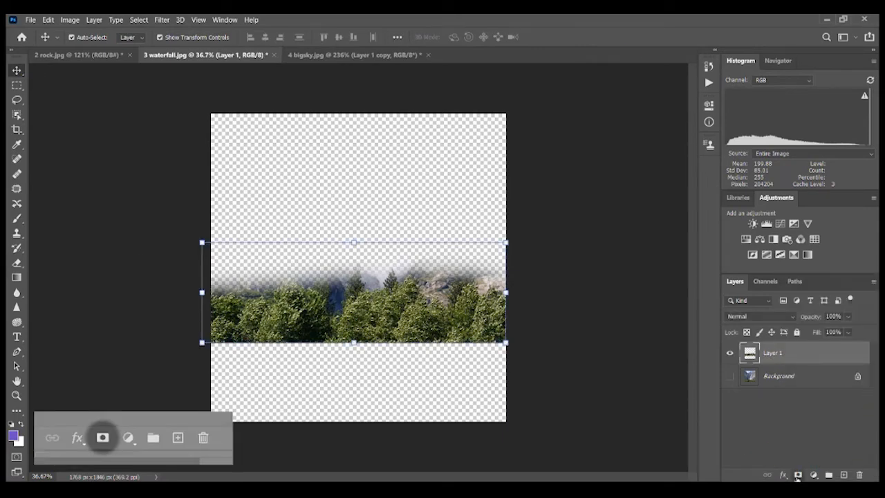
pyautogui.click(798, 475)
# Step: Paint black on the mask with a soft 150 px brush to hide the hard lower edge and the rock and mist around the treetops
pyautogui.click(17, 219)
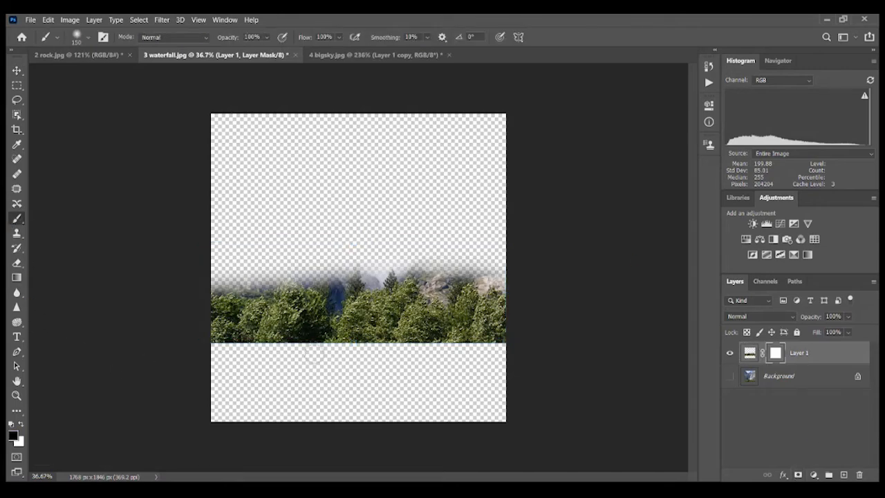
pyautogui.moveTo(211, 342)
pyautogui.mouseDown()
pyautogui.moveTo(509, 352)
pyautogui.moveTo(499, 339)
pyautogui.moveTo(401, 340)
pyautogui.mouseUp()
pyautogui.moveTo(335, 294)
pyautogui.mouseDown()
pyautogui.moveTo(336, 286)
pyautogui.moveTo(221, 276)
pyautogui.moveTo(281, 278)
pyautogui.mouseUp()
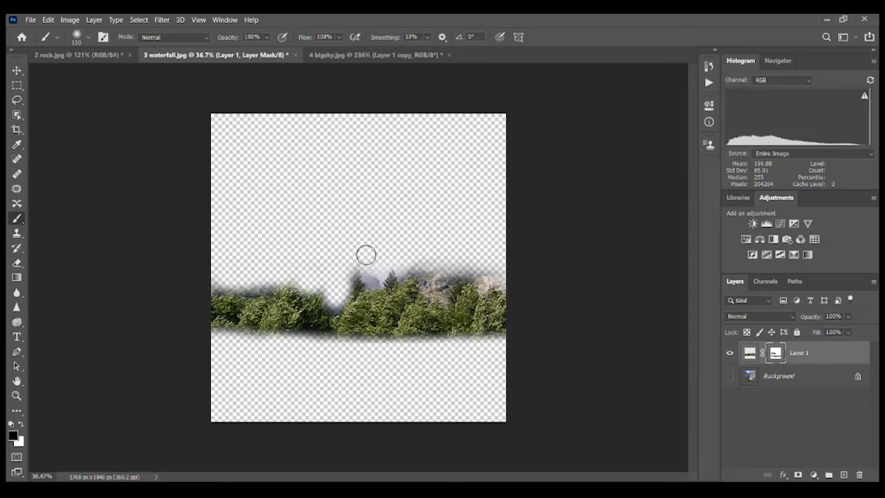
pyautogui.moveTo(371, 268)
pyautogui.mouseDown()
pyautogui.moveTo(408, 257)
pyautogui.moveTo(434, 270)
pyautogui.moveTo(430, 282)
pyautogui.moveTo(440, 288)
pyautogui.moveTo(458, 269)
pyautogui.moveTo(481, 272)
pyautogui.mouseUp()
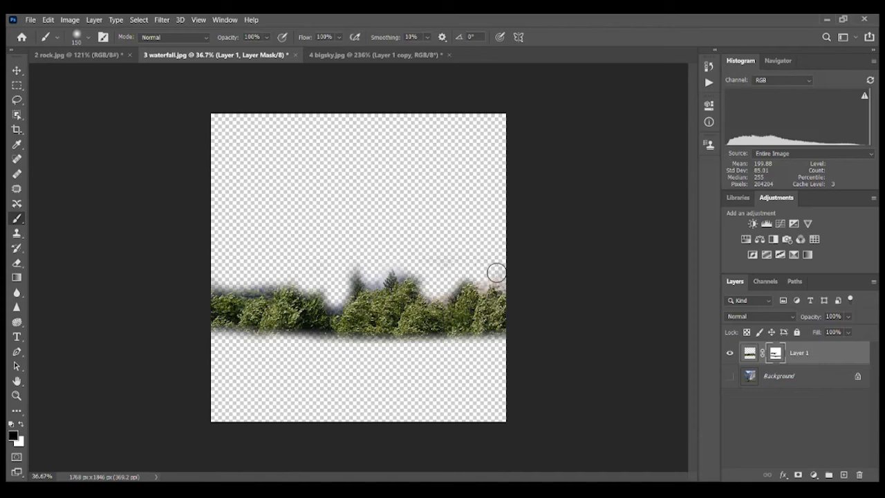
pyautogui.moveTo(306, 285)
pyautogui.mouseDown()
pyautogui.moveTo(282, 267)
pyautogui.moveTo(247, 286)
pyautogui.moveTo(223, 282)
pyautogui.mouseUp()
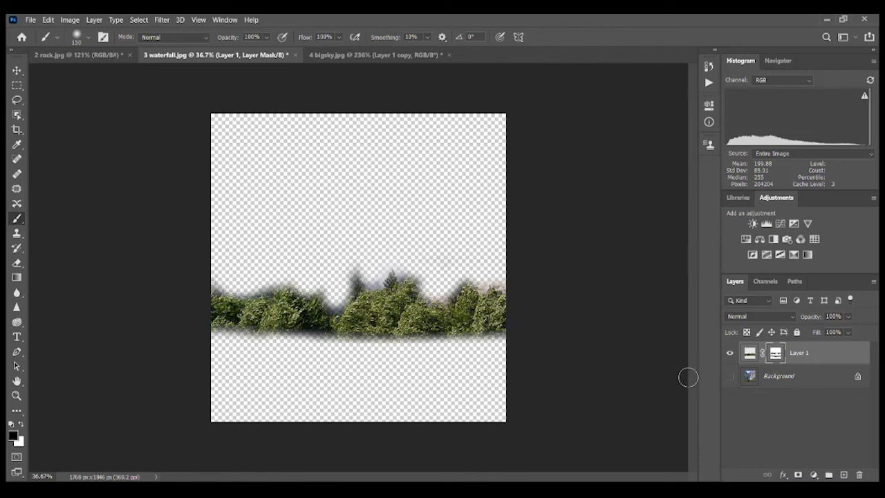
# Step: Show the Background layer and move the masked tree band down so it overlaps the original trees
pyautogui.click(730, 379)
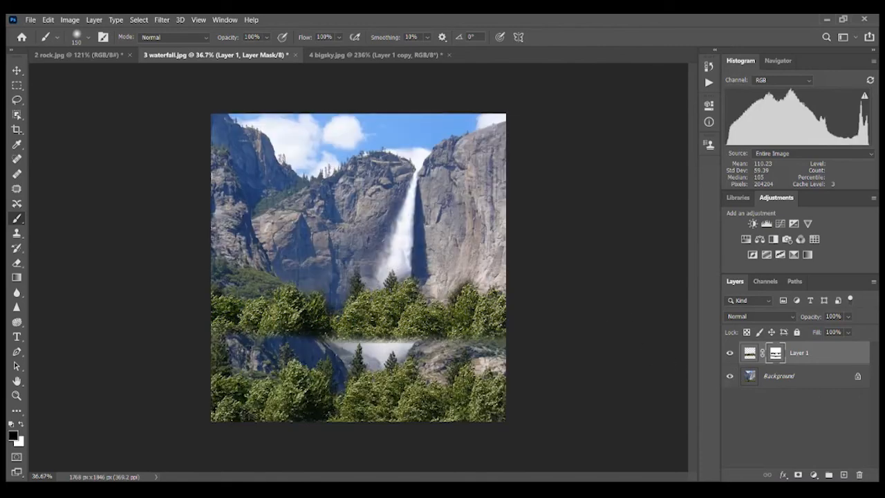
pyautogui.click(18, 71)
pyautogui.moveTo(359, 316); pyautogui.dragTo(361, 370)
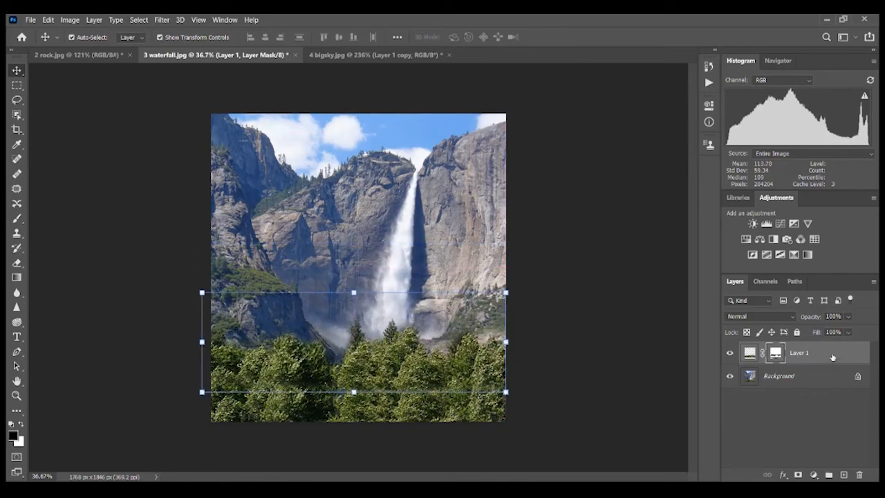
# Step: Duplicate Layer 1, place the copy beneath it in the layer stack, and move the copied trees higher up behind the front row
pyautogui.moveTo(833, 357); pyautogui.dragTo(845, 473)
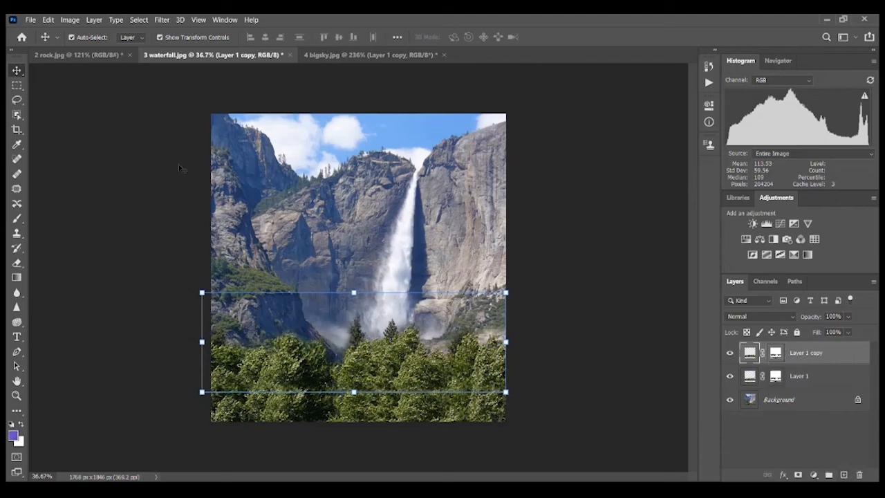
pyautogui.moveTo(419, 346); pyautogui.dragTo(418, 303)
pyautogui.moveTo(798, 363); pyautogui.dragTo(800, 389)
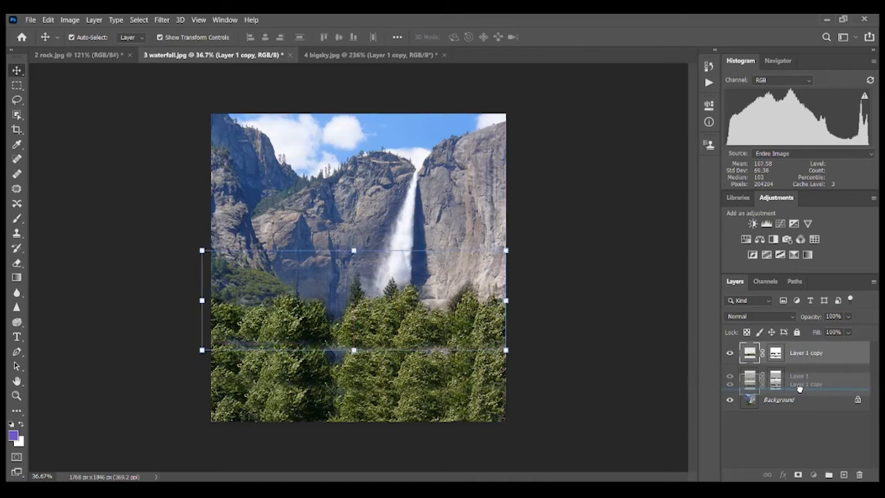
pyautogui.moveTo(433, 315); pyautogui.dragTo(380, 338)
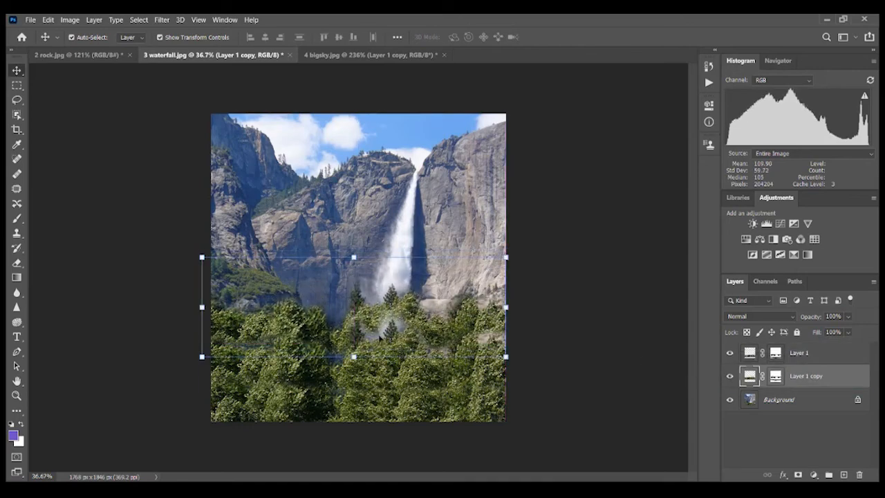
# Step: Paint black on Layer 1's mask with the soft 150 px brush to hide the leftover mist and rock patches between the tree rows
pyautogui.scroll(2, 391, 330)
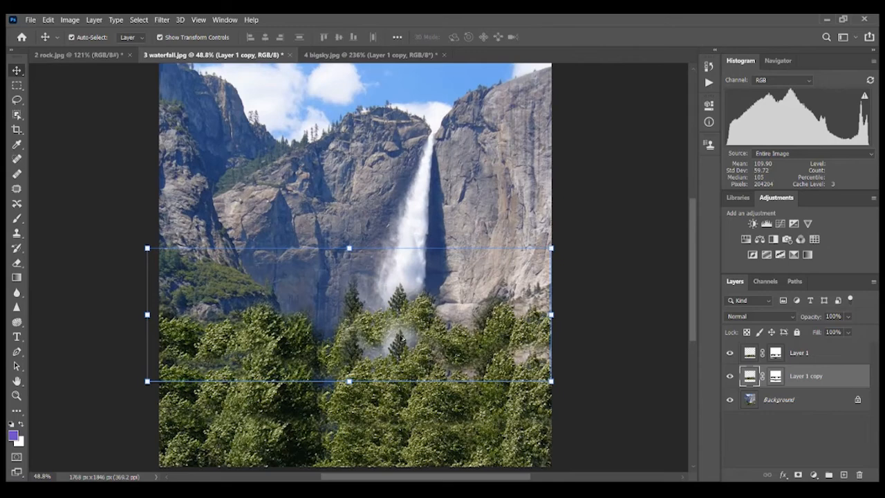
pyautogui.click(799, 354)
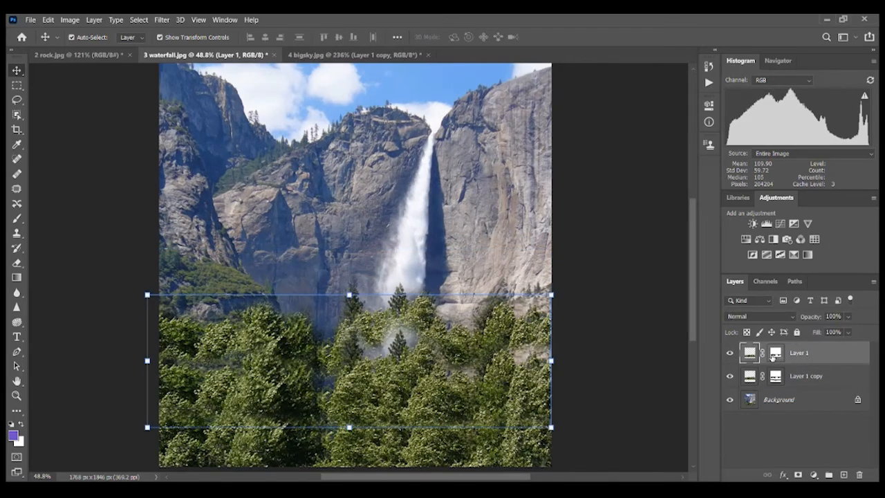
pyautogui.click(774, 354)
pyautogui.click(17, 220)
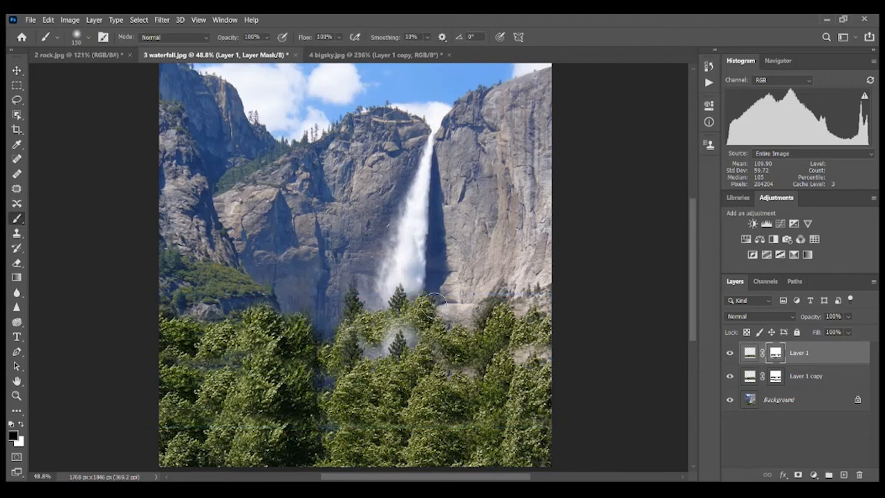
pyautogui.moveTo(411, 337)
pyautogui.mouseDown()
pyautogui.moveTo(383, 331)
pyautogui.moveTo(373, 345)
pyautogui.moveTo(407, 325)
pyautogui.moveTo(410, 335)
pyautogui.moveTo(465, 348)
pyautogui.moveTo(458, 364)
pyautogui.moveTo(477, 349)
pyautogui.moveTo(533, 345)
pyautogui.mouseUp()
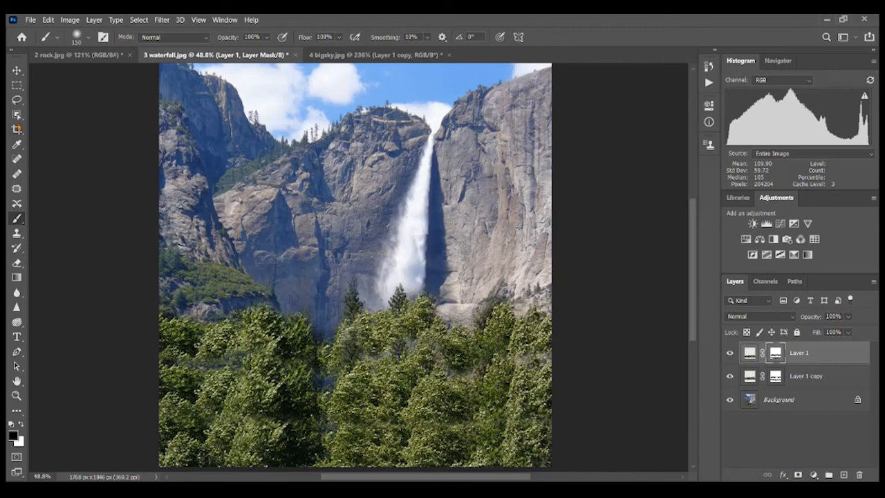
# Step: Select the image content of Layer 1 rather than its mask and flip the front tree row horizontally
pyautogui.click(17, 70)
pyautogui.scroll(-2, 394, 353)
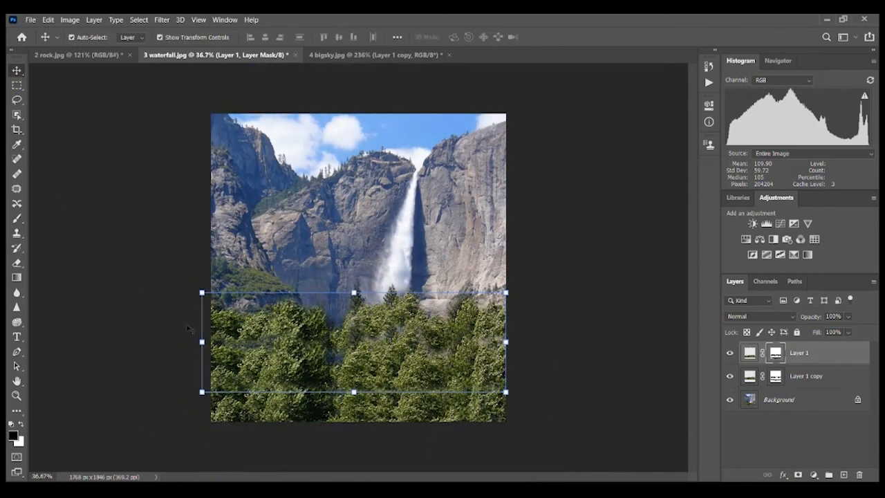
pyautogui.click(749, 354)
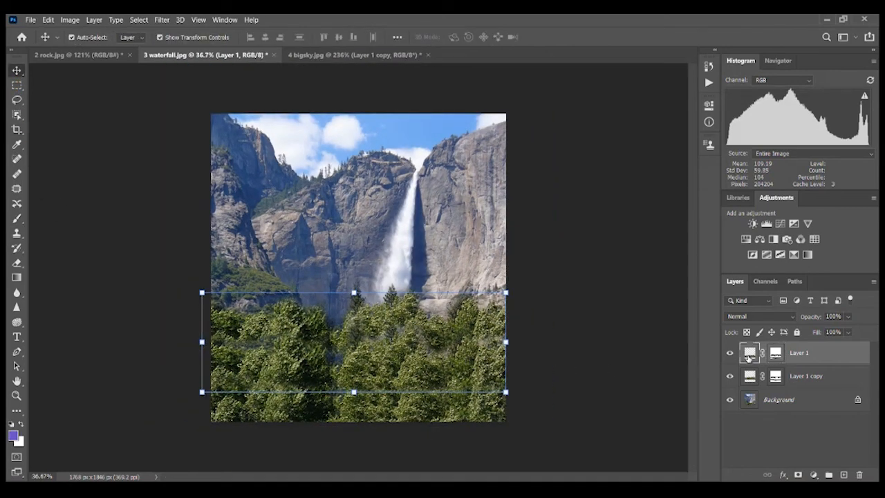
pyautogui.click(48, 19)
pyautogui.moveTo(159, 266)
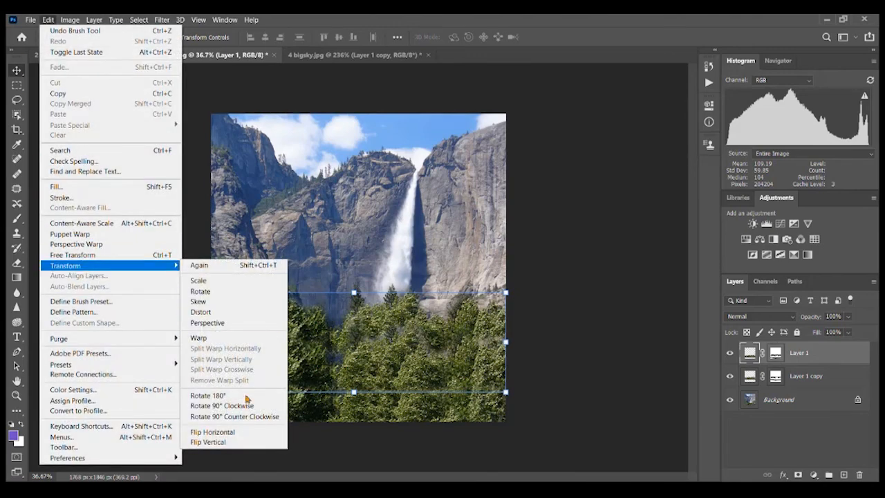
pyautogui.click(230, 434)
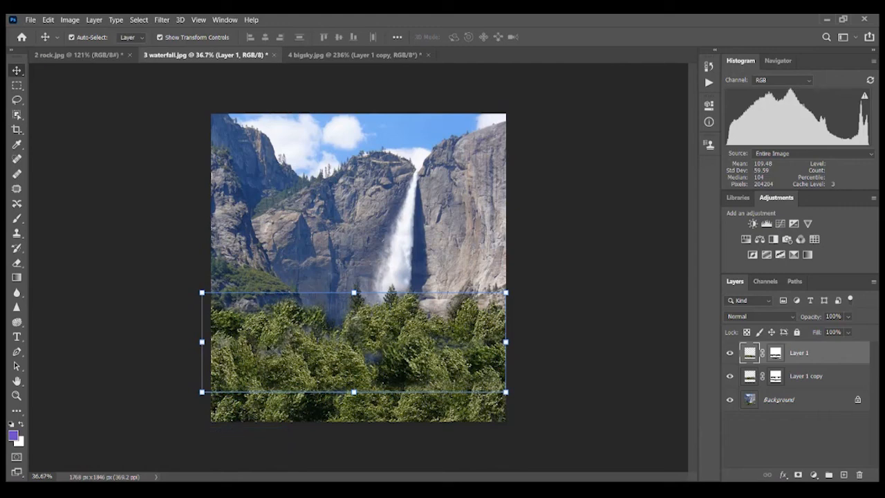
pyautogui.moveTo(354, 292); pyautogui.dragTo(355, 257)
pyautogui.moveTo(331, 372)
pyautogui.mouseDown()
pyautogui.moveTo(312, 372)
pyautogui.moveTo(320, 372)
pyautogui.mouseUp()
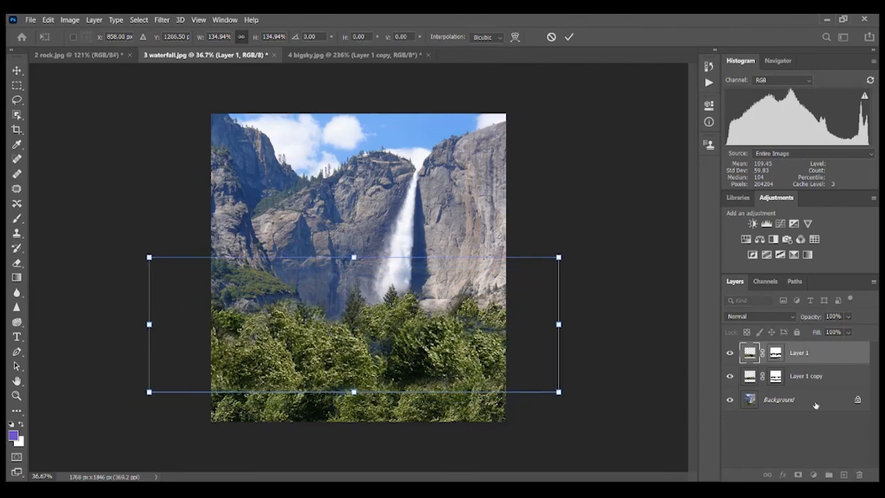
pyautogui.press('Escape')
# Step: Scale Layer 1 copy up proportionally to about 134% and move the enlarged back tree row down about 65 px
pyautogui.click(813, 376)
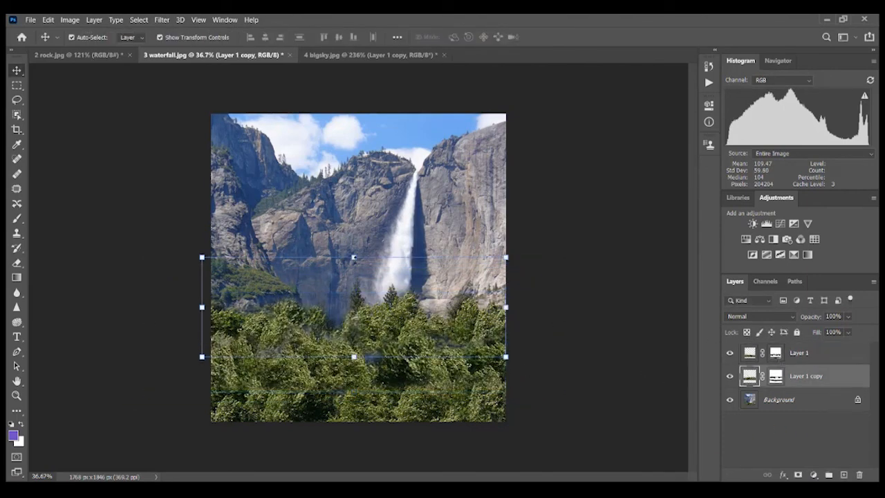
pyautogui.moveTo(354, 257); pyautogui.dragTo(353, 223)
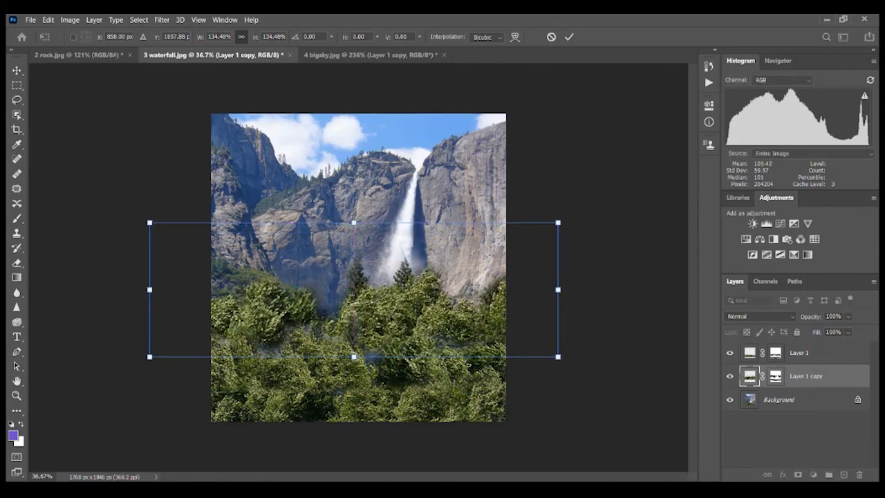
pyautogui.moveTo(394, 308); pyautogui.dragTo(394, 319)
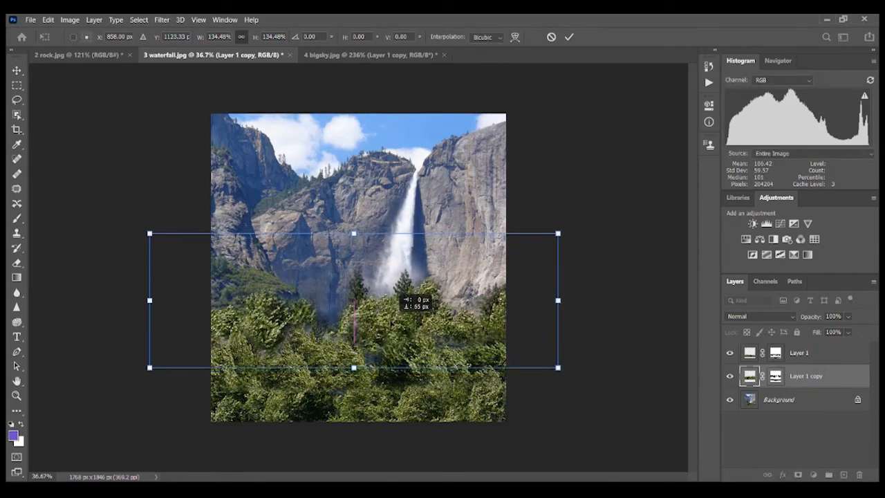
pyautogui.click(743, 439)
# Step: Duplicate the enlarged Layer 1 copy and shift the duplicate right and slightly down to fill in the tree line
pyautogui.moveTo(823, 378); pyautogui.dragTo(844, 474)
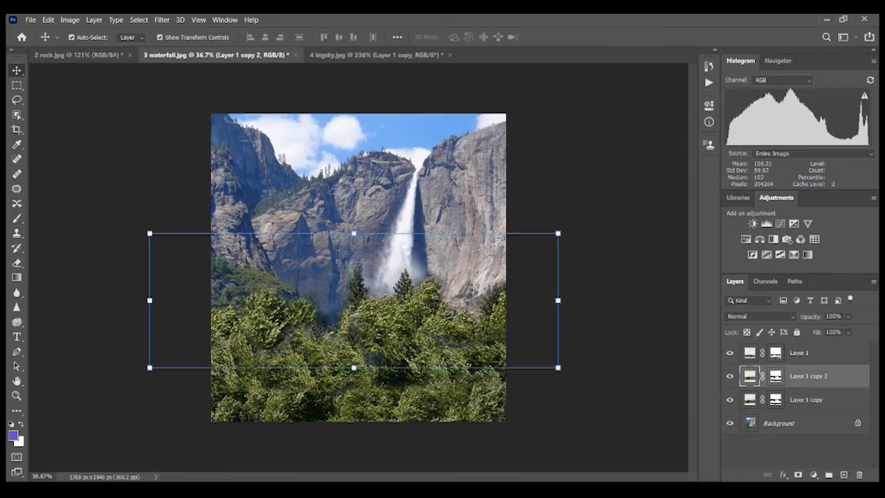
pyautogui.moveTo(353, 301); pyautogui.dragTo(417, 312)
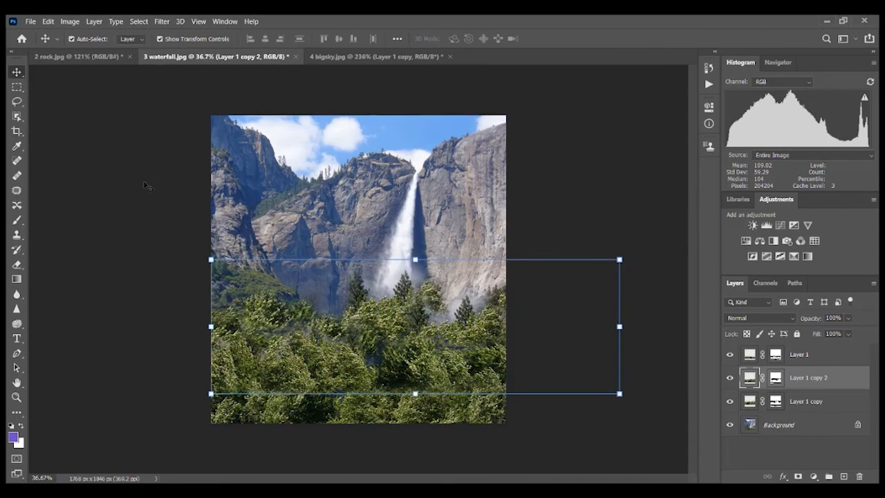